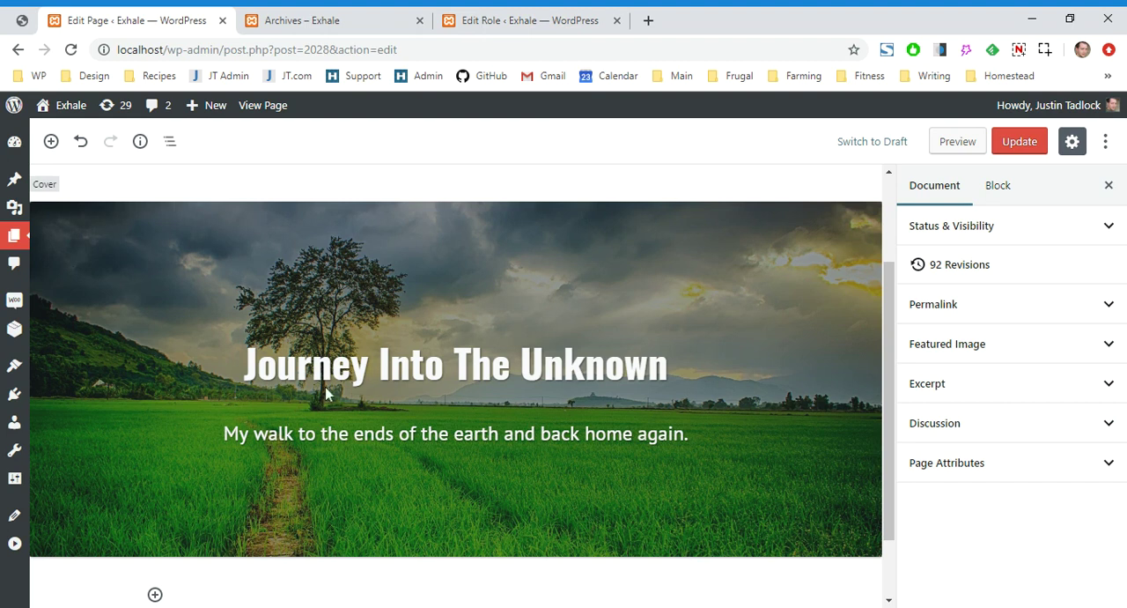
Set the Permissions condition of the "Journey Into The Unknown" cover block to "Show block to selected"
click(843, 281)
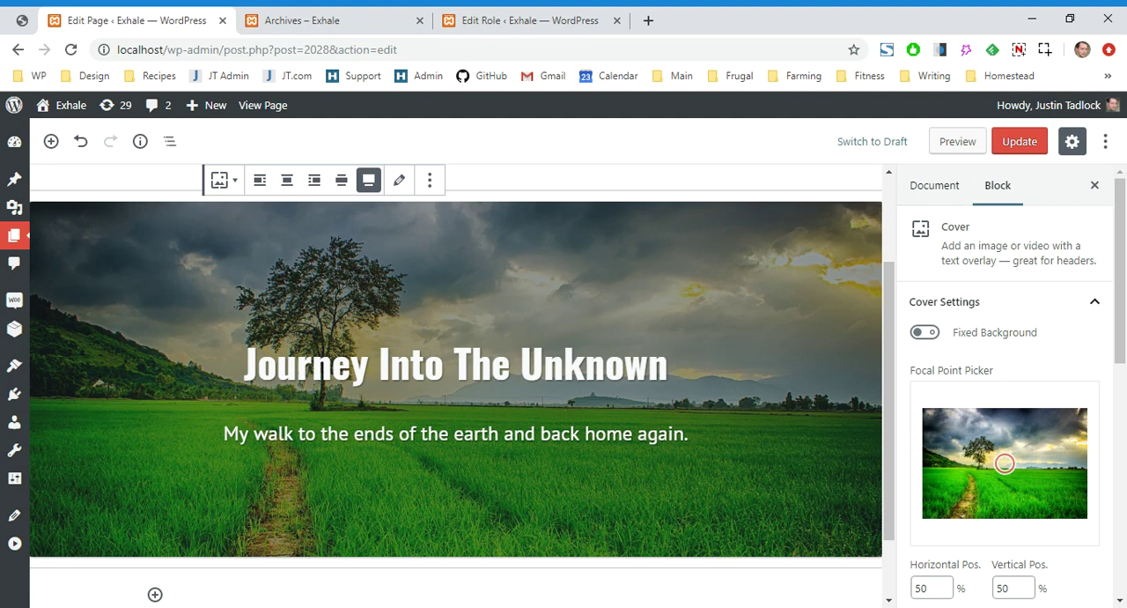
click(1036, 299)
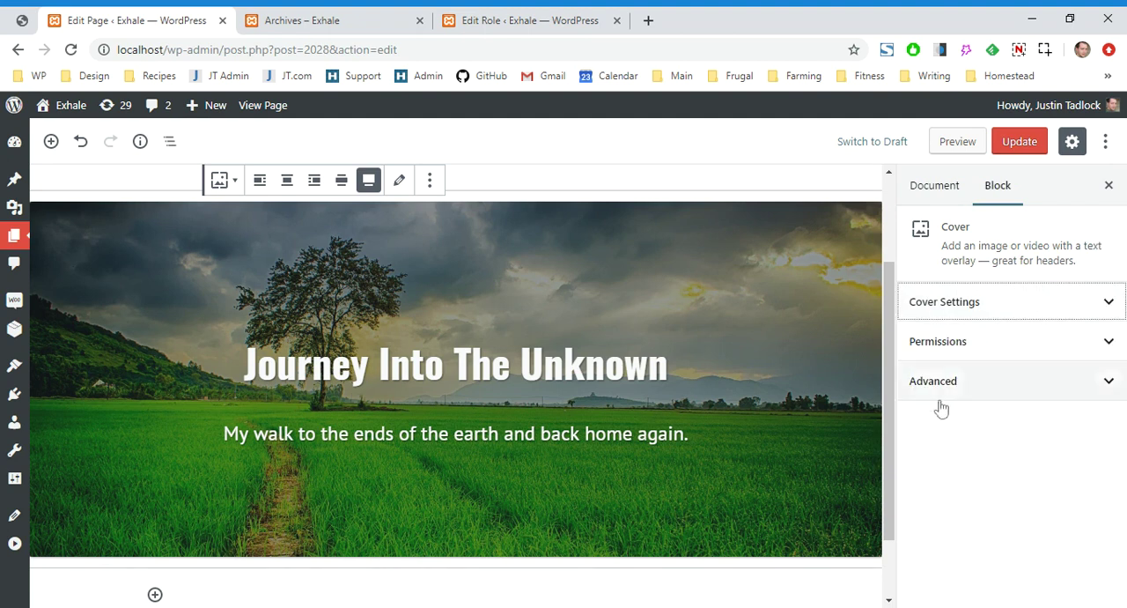
click(1020, 342)
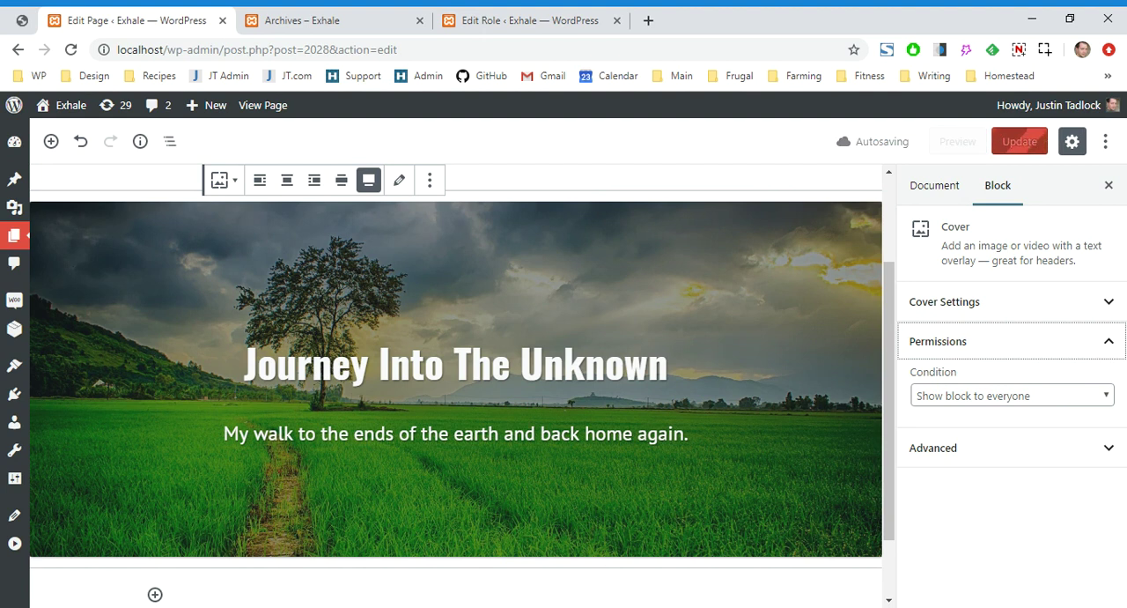
click(1045, 401)
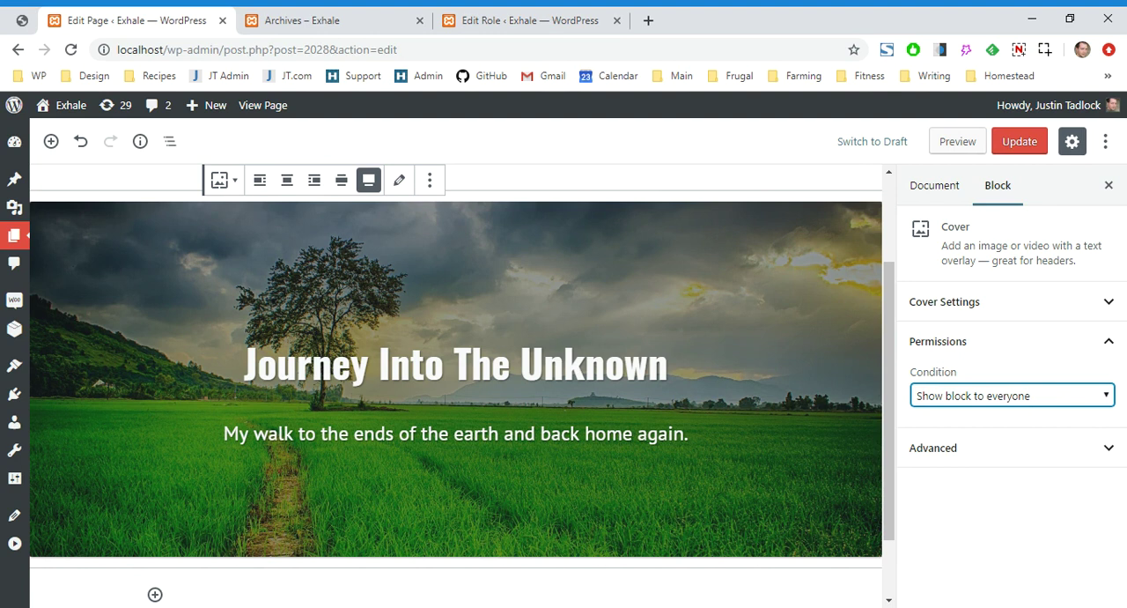
key(Down)
click(1110, 414)
scroll(1109, 414, down, 3)
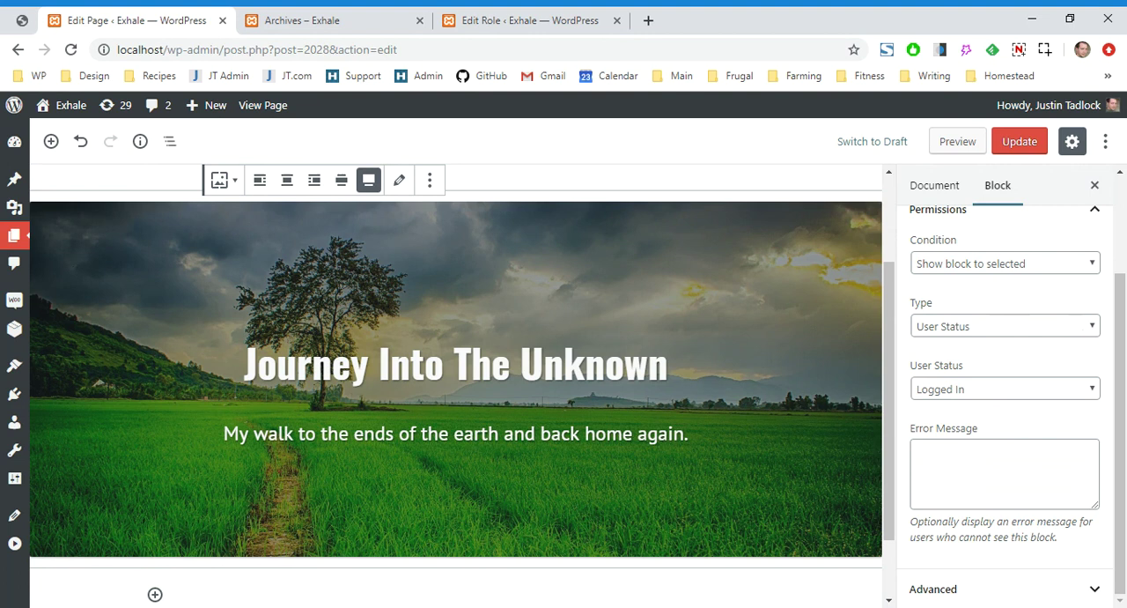
Try User Role and Capability as the block's permission type, ending back on User Status
click(1082, 326)
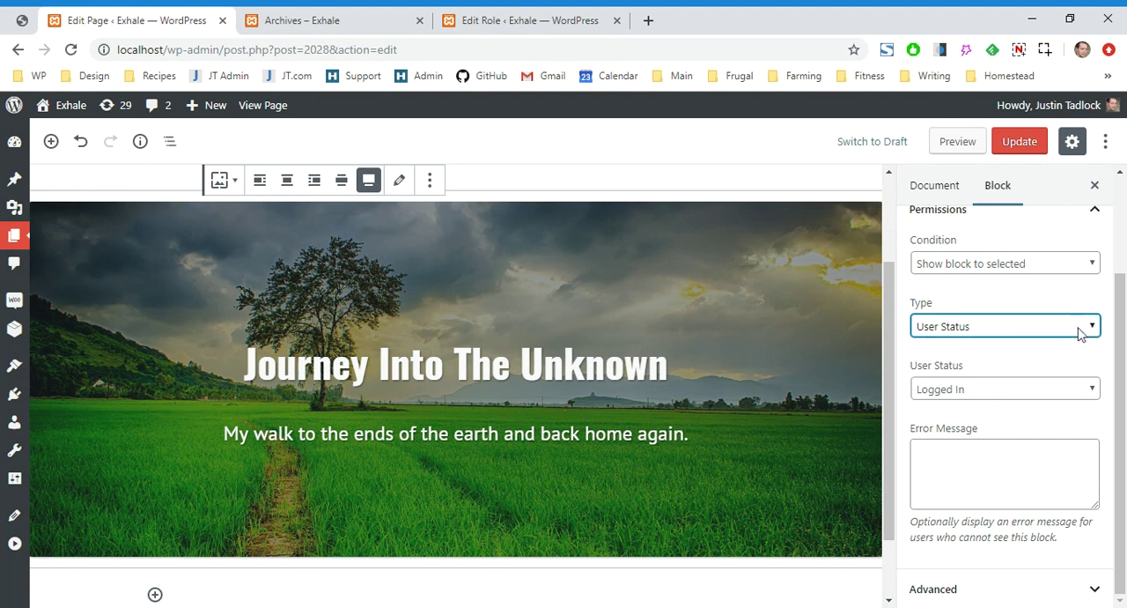
click(1059, 360)
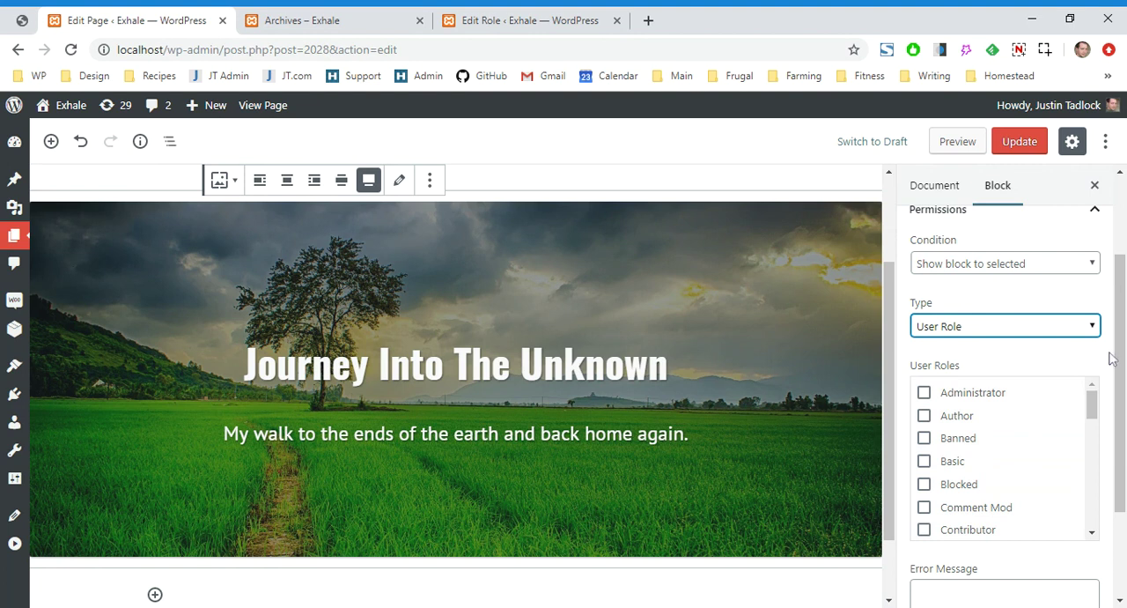
scroll(1112, 356, down, 1)
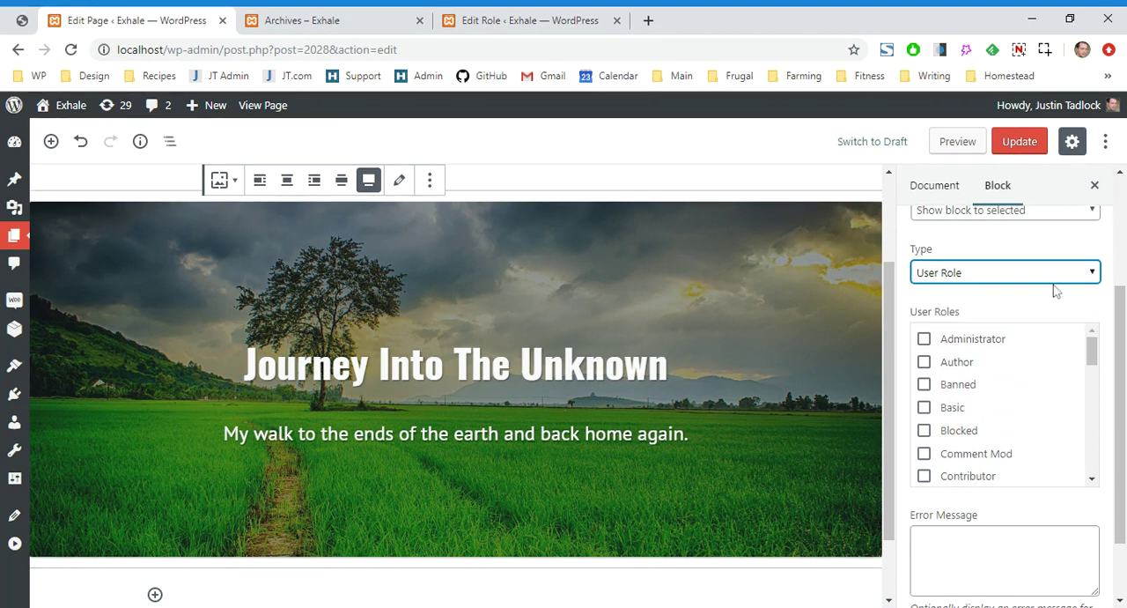
click(1029, 322)
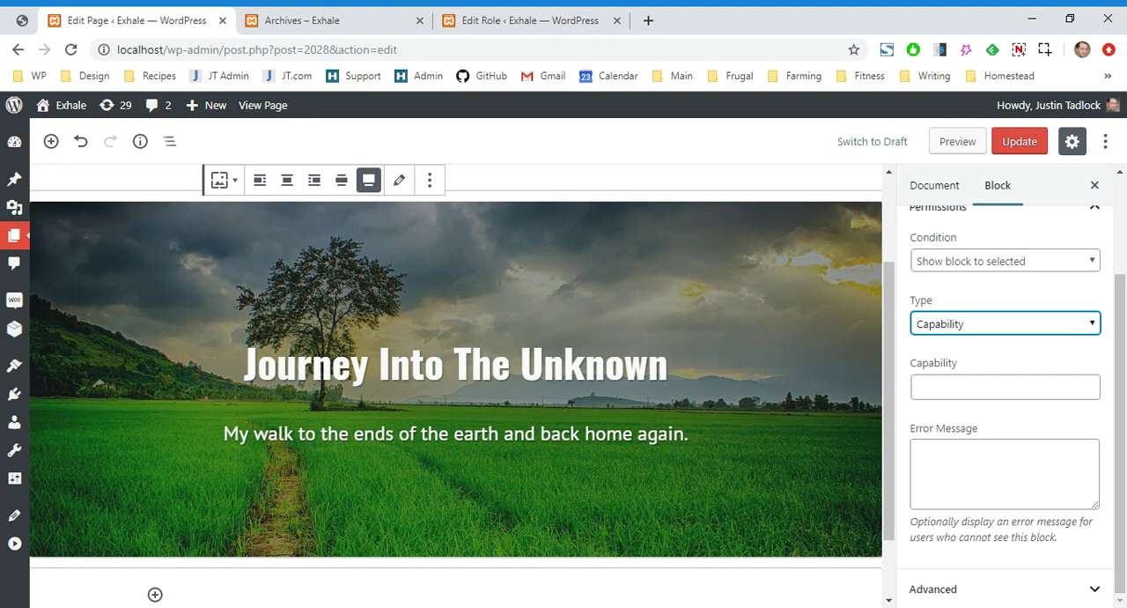
click(1057, 342)
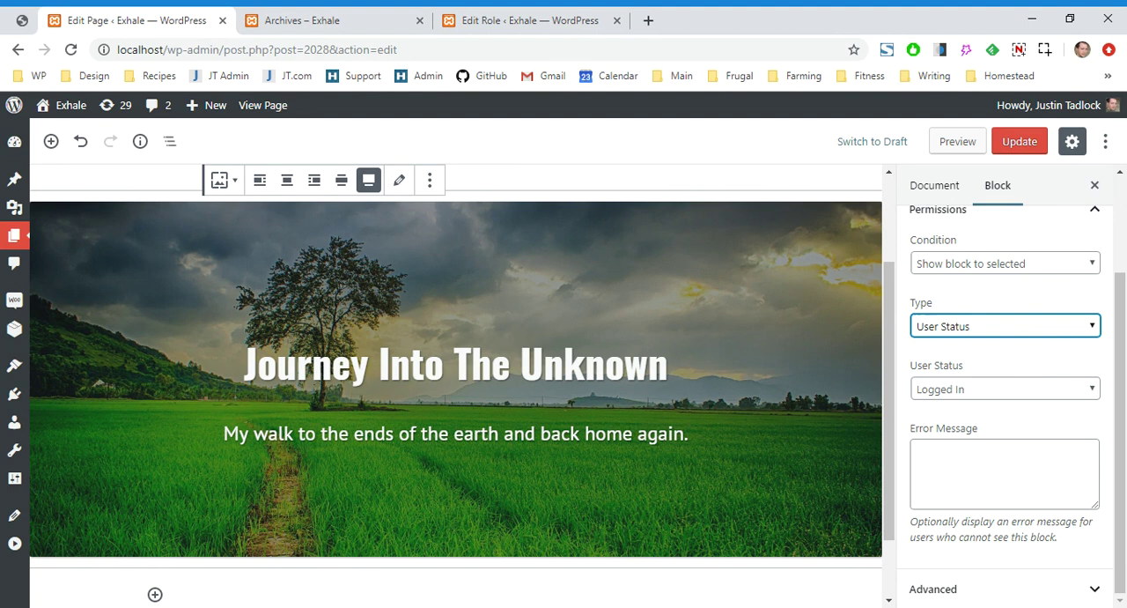
Update the page with the cover block's user status set to Logged Out and reload the front-end Archives page
click(1052, 390)
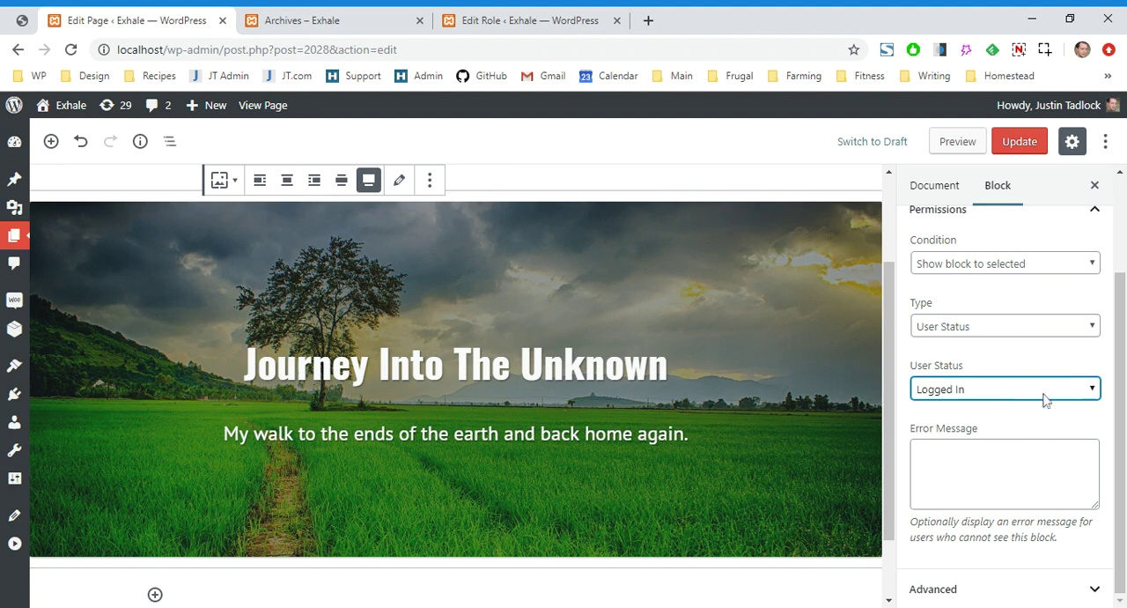
click(1025, 426)
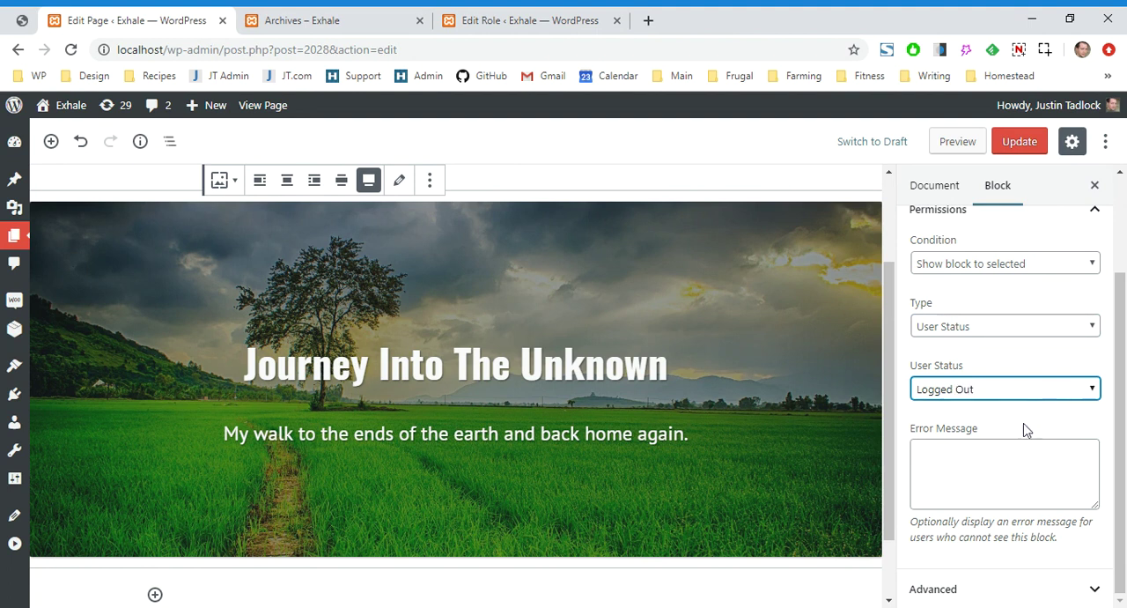
click(1014, 141)
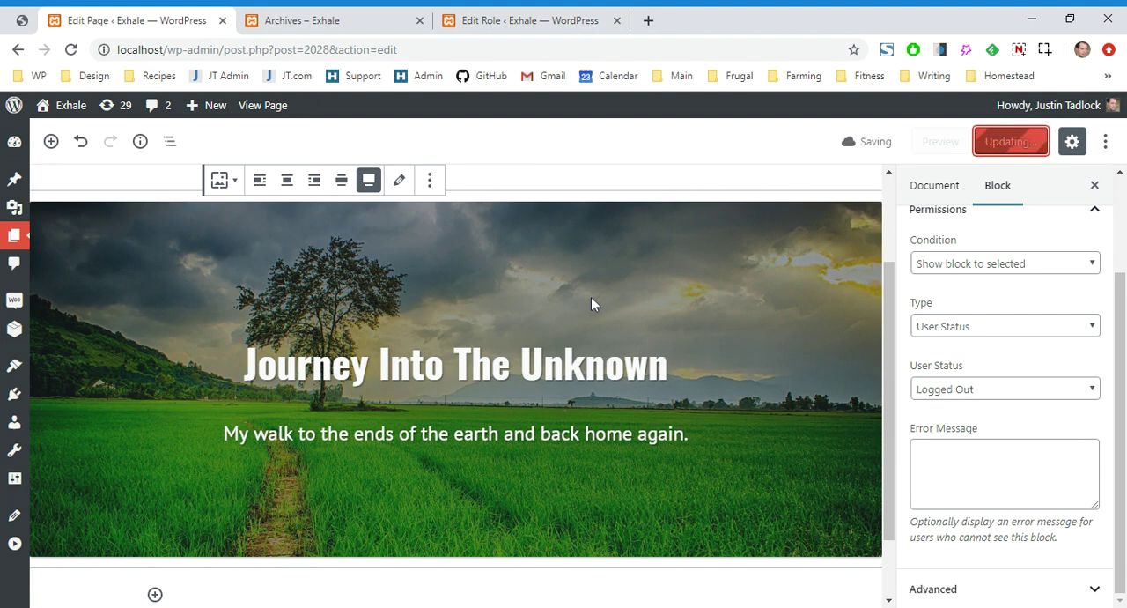
click(368, 16)
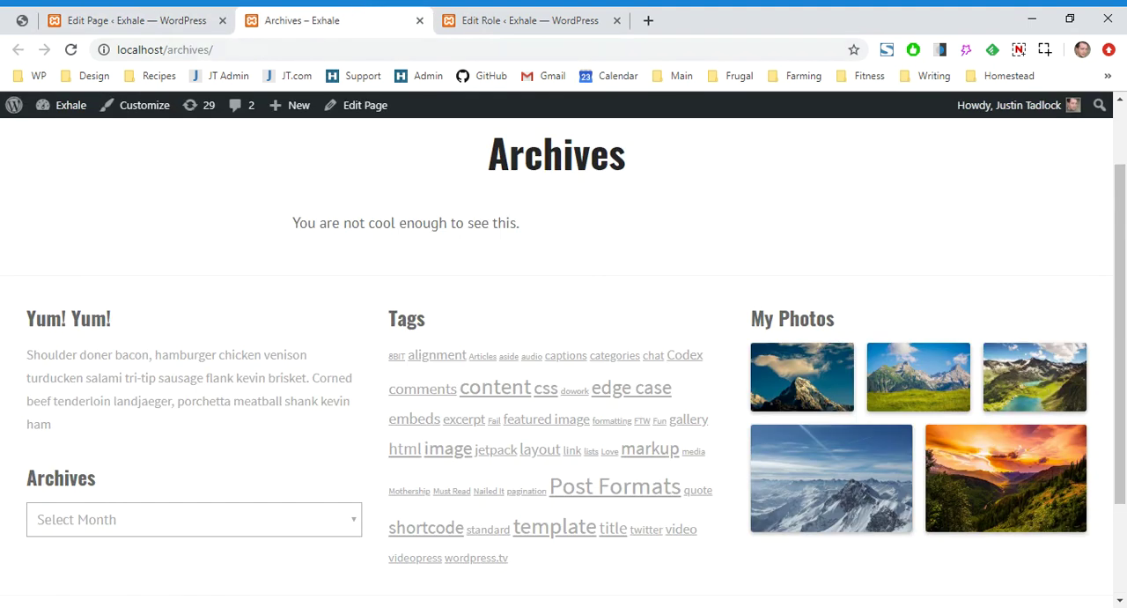
click(71, 50)
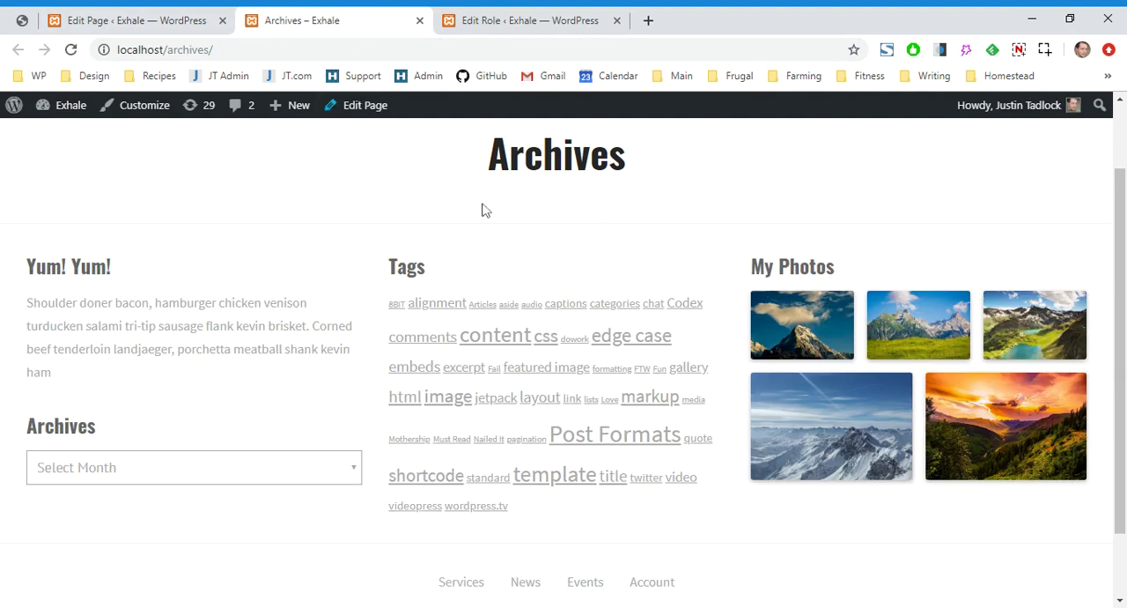
Update the page with the cover block's user status set to Logged In and reload the front-end Archives page
click(175, 18)
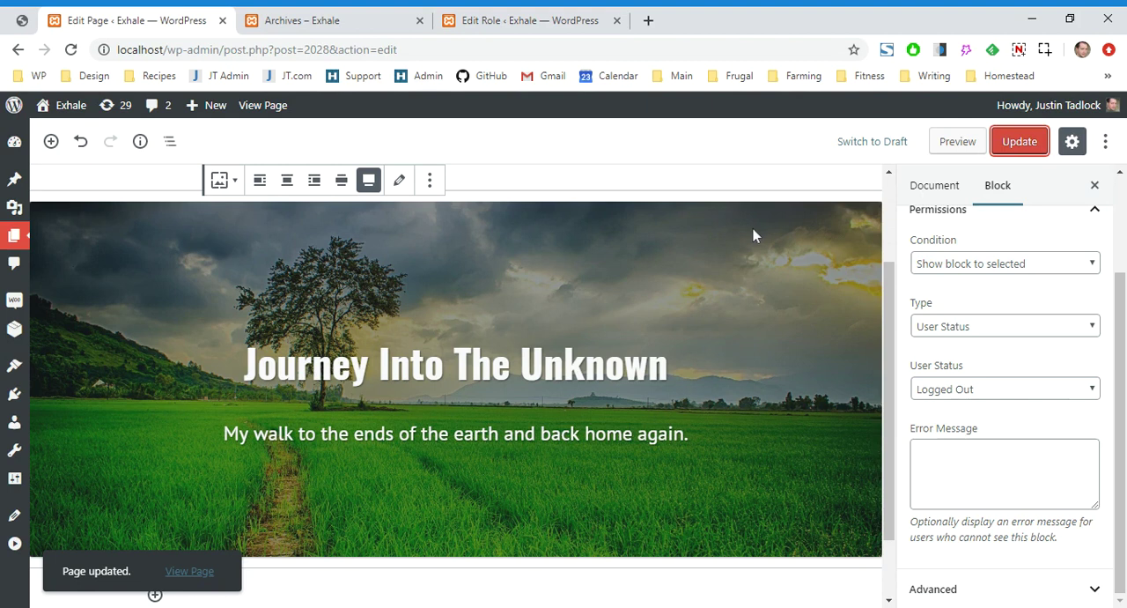
click(1059, 391)
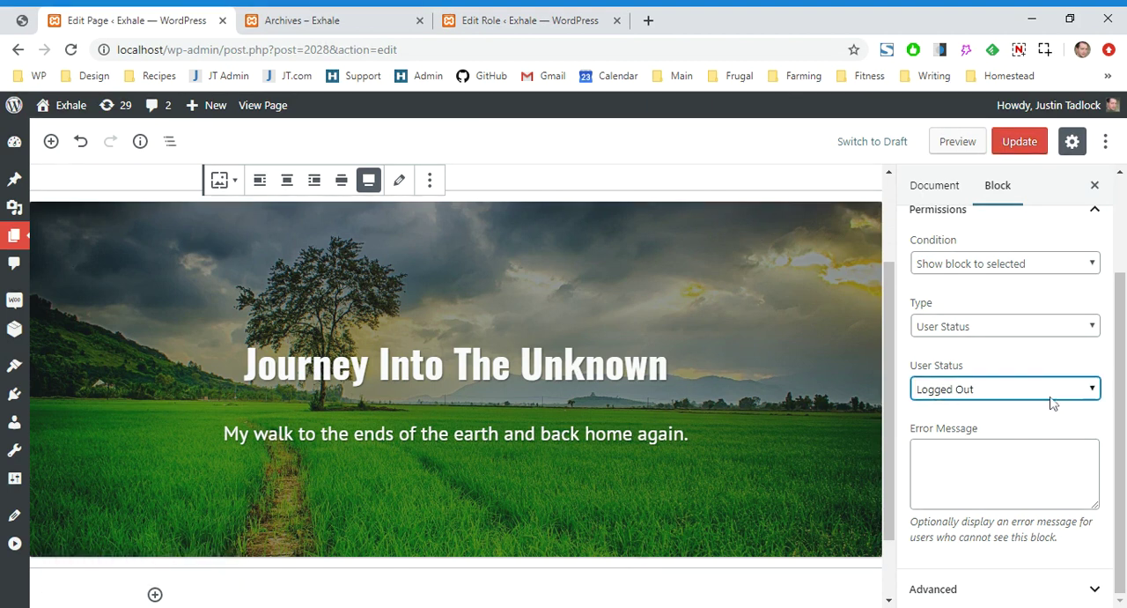
click(1050, 406)
click(1020, 142)
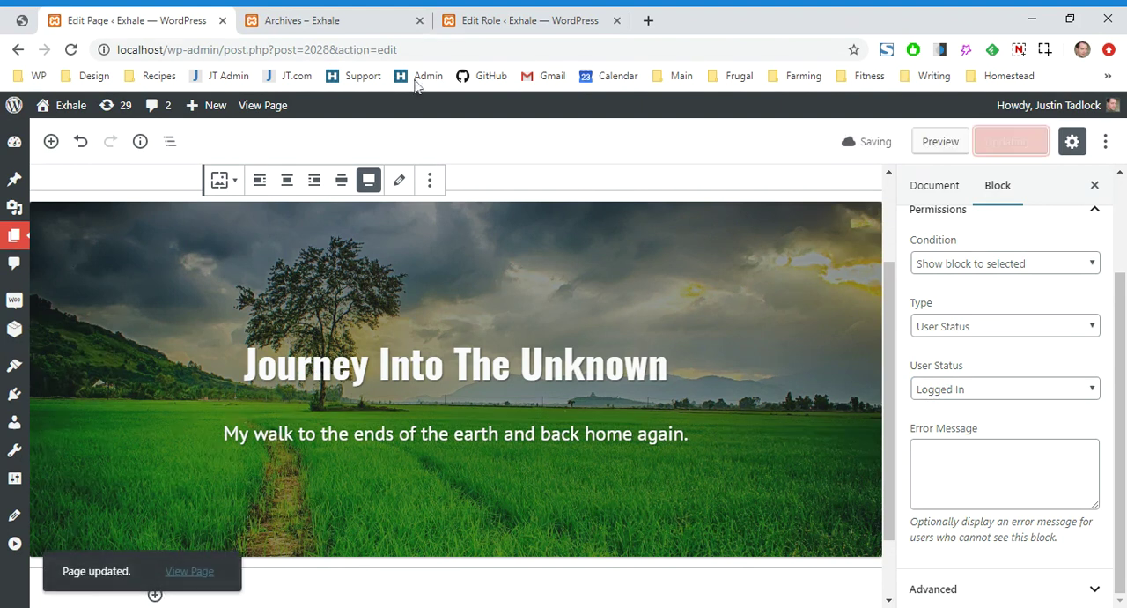
click(340, 15)
key(F5)
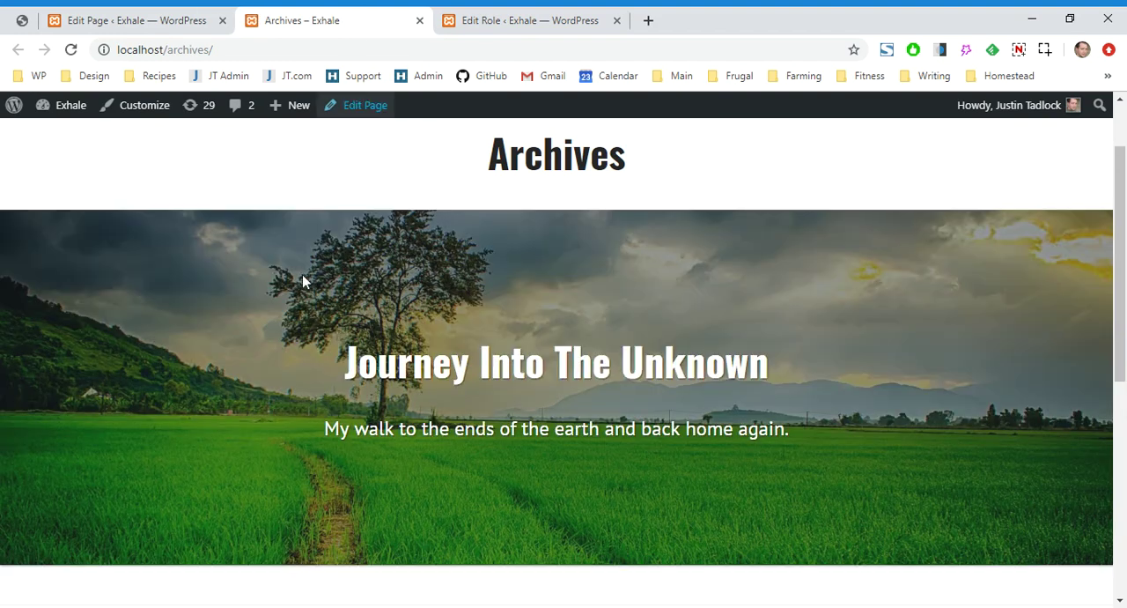
Switch the cover block's permission type to User Role and select the Banned role
click(215, 16)
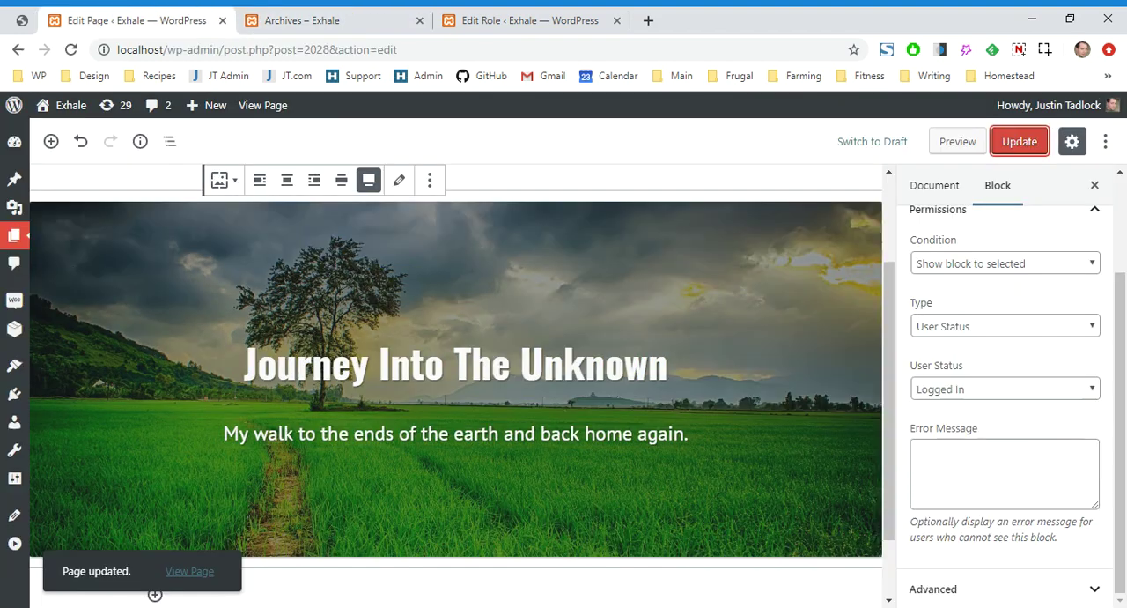
click(1045, 326)
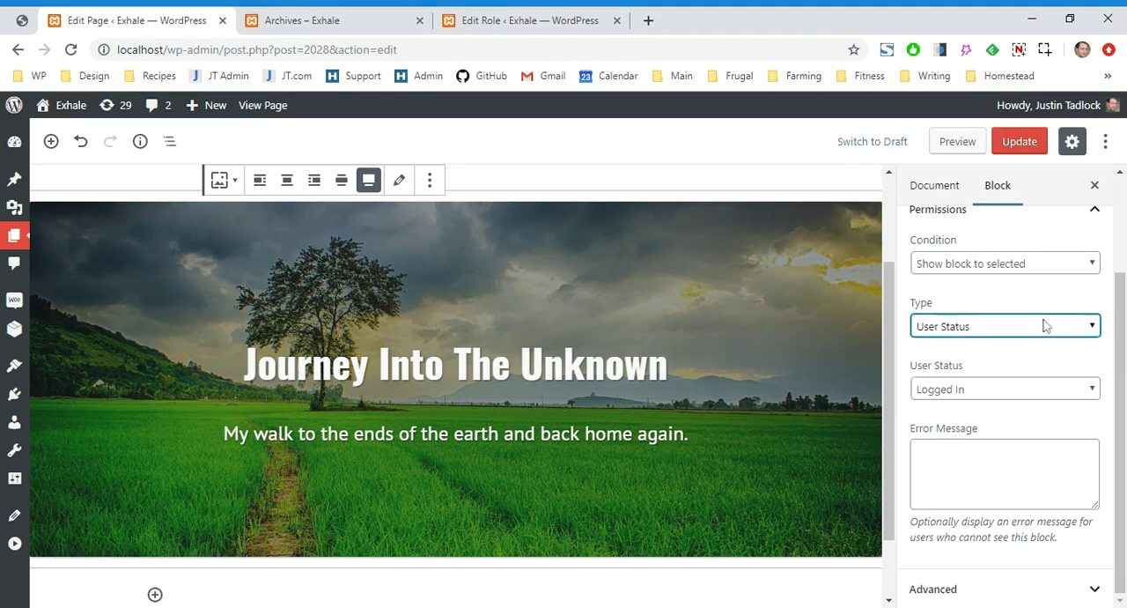
click(1024, 367)
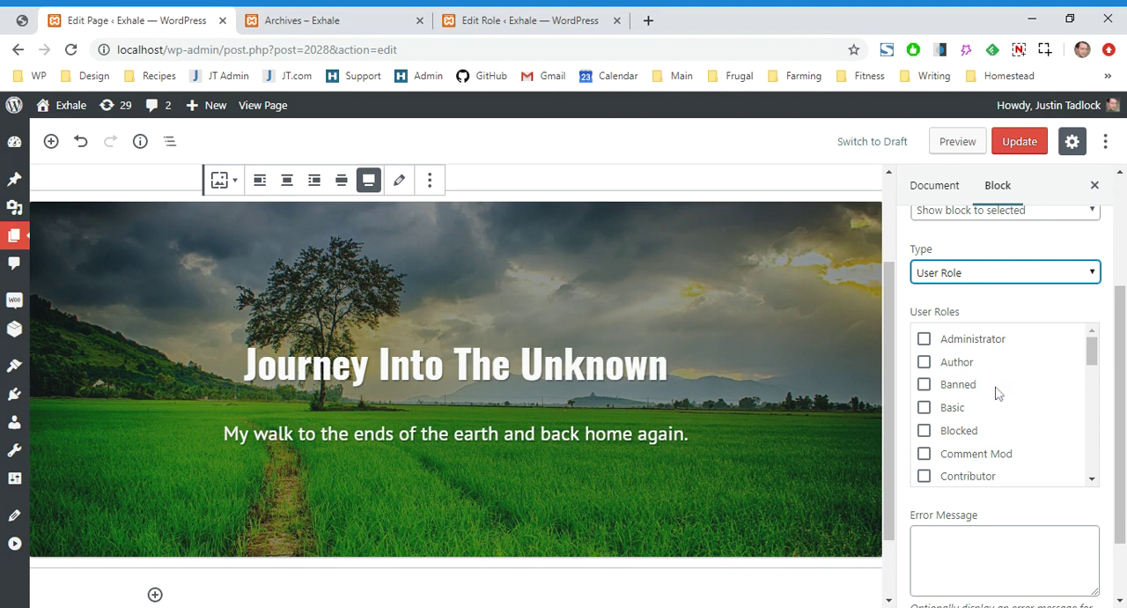
scroll(996, 393, down, 1)
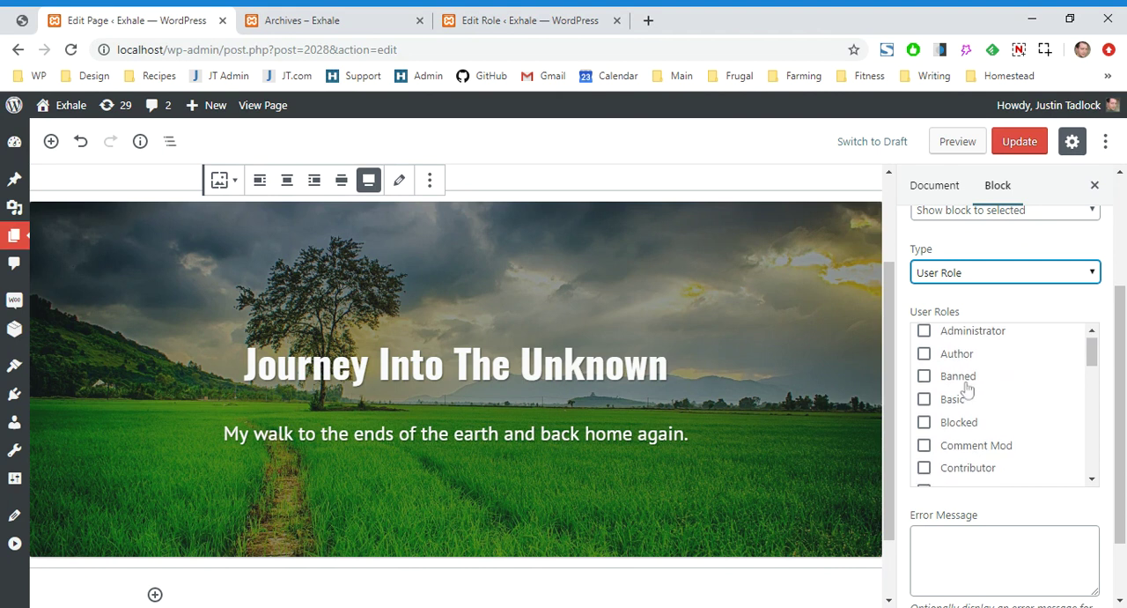
click(967, 379)
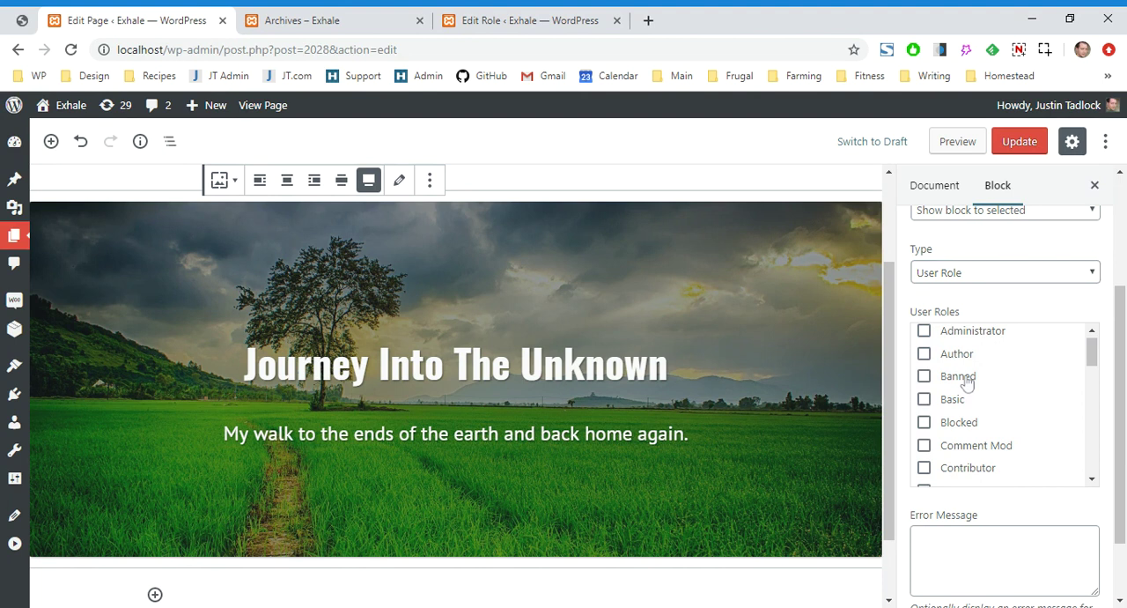
click(967, 378)
click(948, 379)
scroll(1107, 377, down, 2)
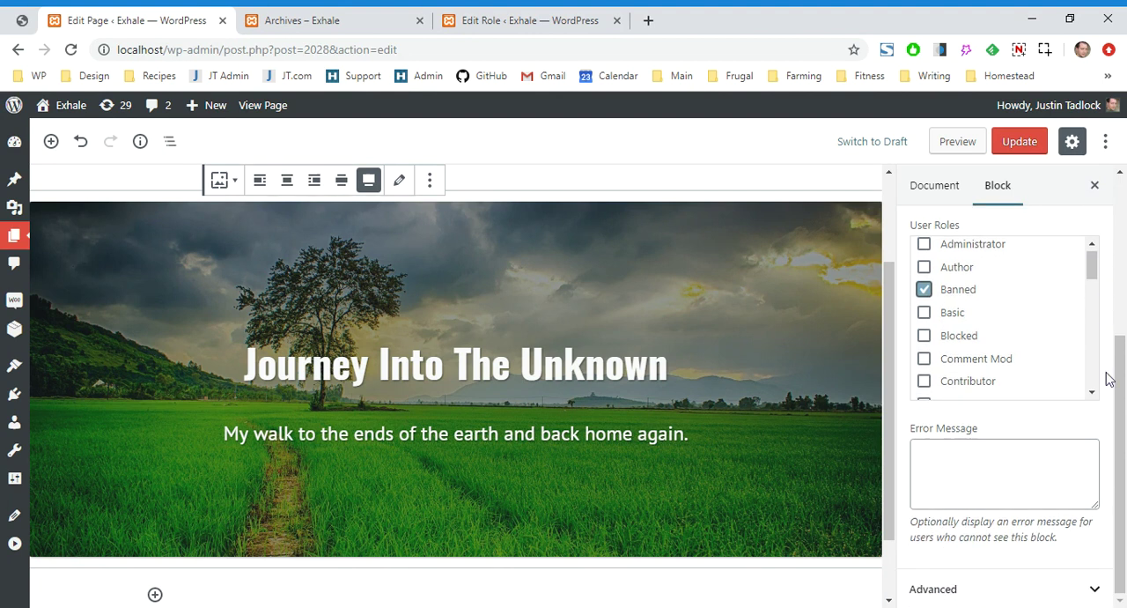
Update the page with the block's error message "You are not cool enough to see this." and reload the front-end Archives page
click(1004, 473)
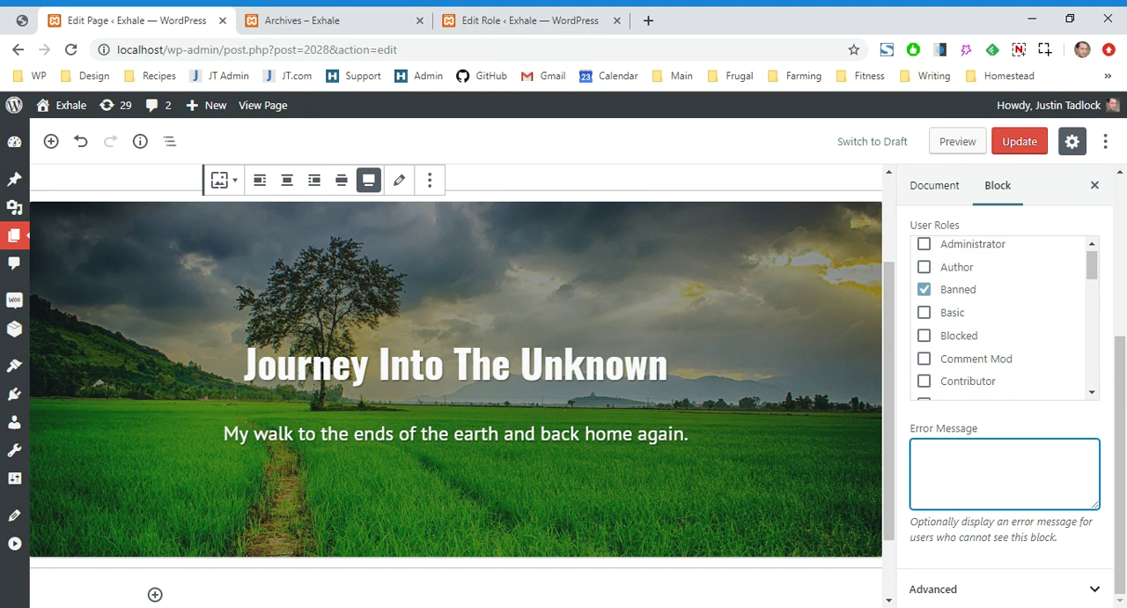
text(You are not cool enough to see this.)
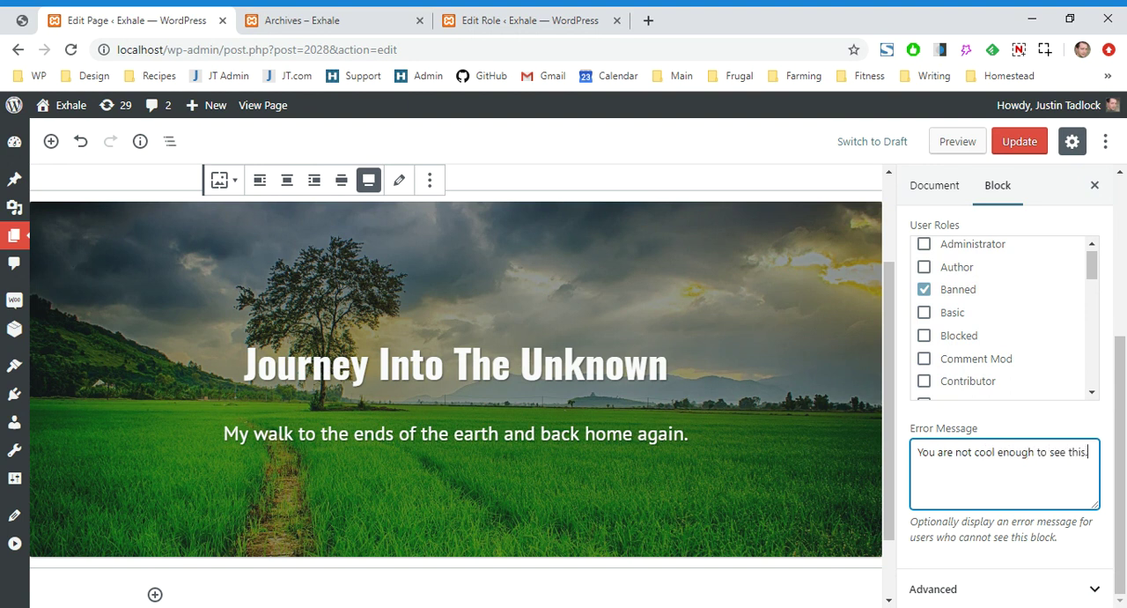
click(1020, 143)
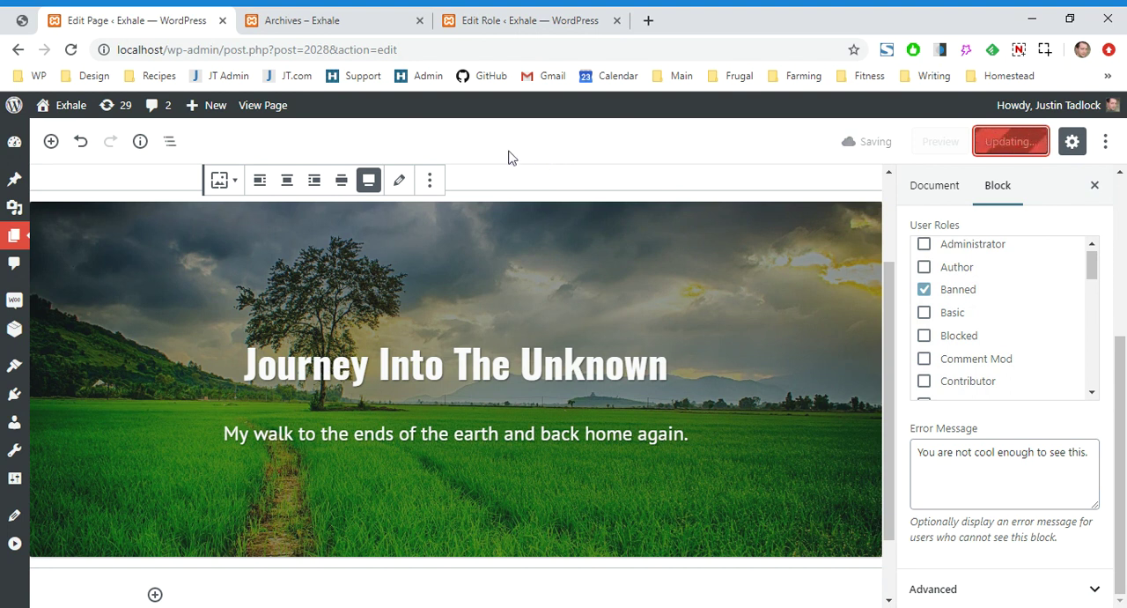
click(347, 16)
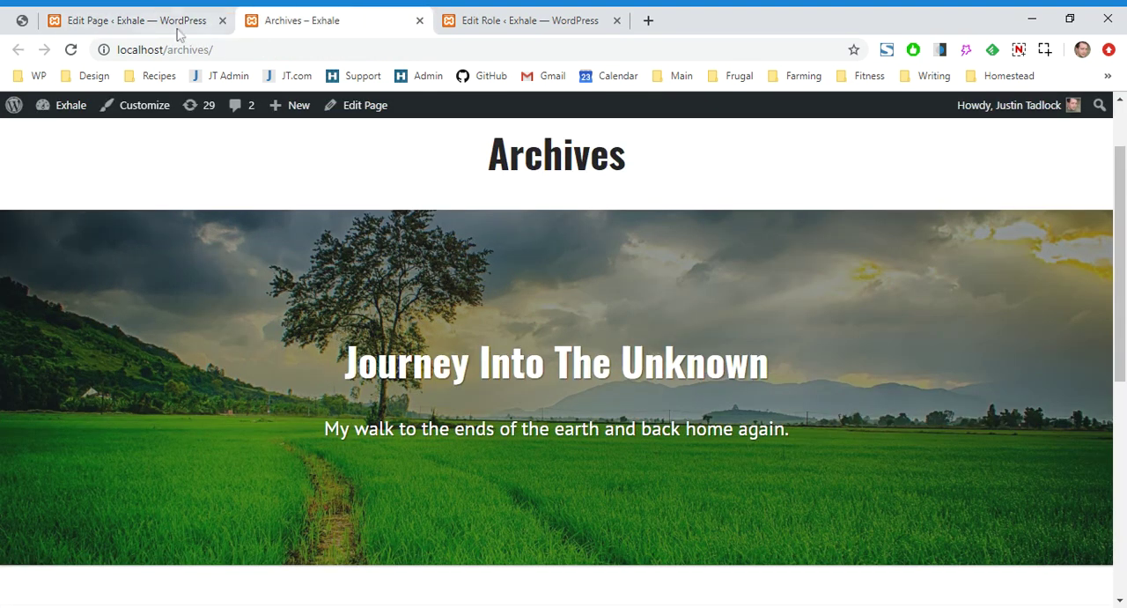
click(73, 50)
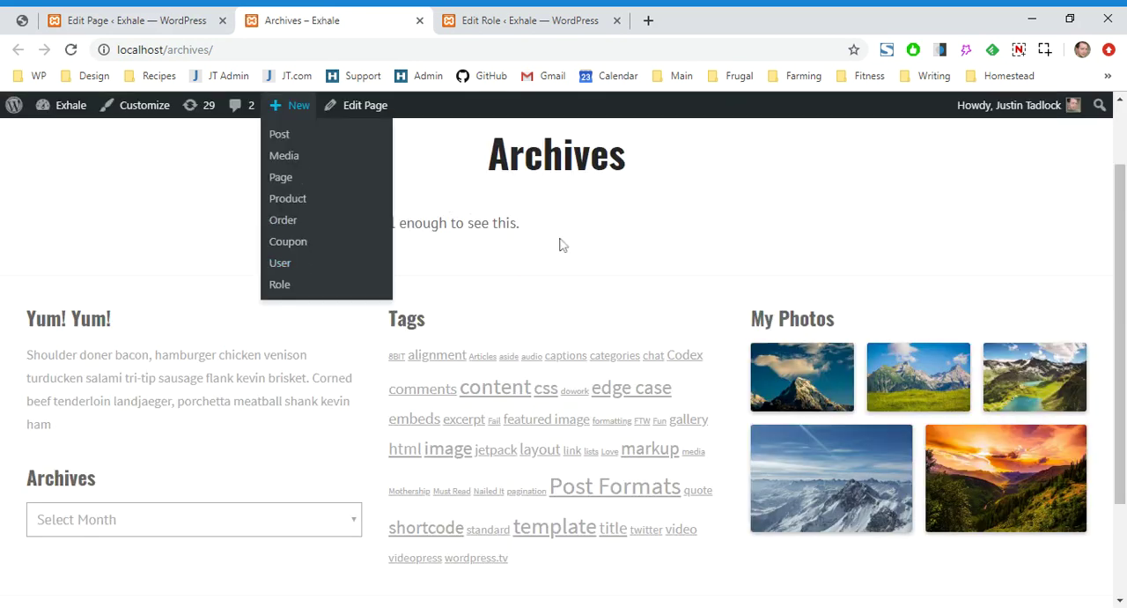
Clear the cover block's error message in the page editor and update the page
click(151, 14)
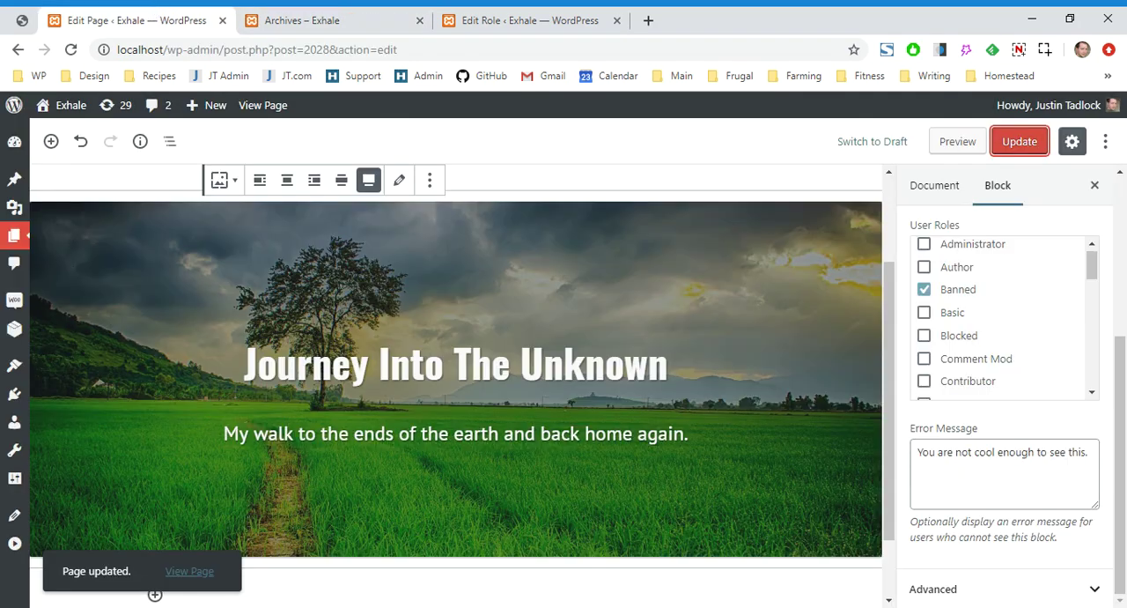
click(1017, 450)
key(ctrl+a)
key(BackSpace)
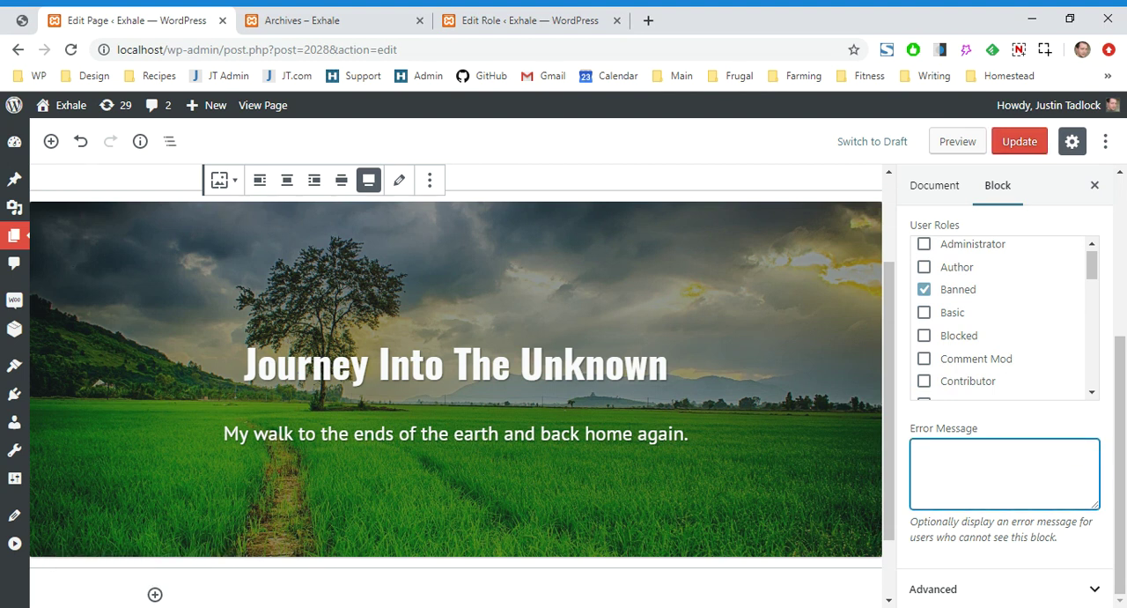
click(1111, 431)
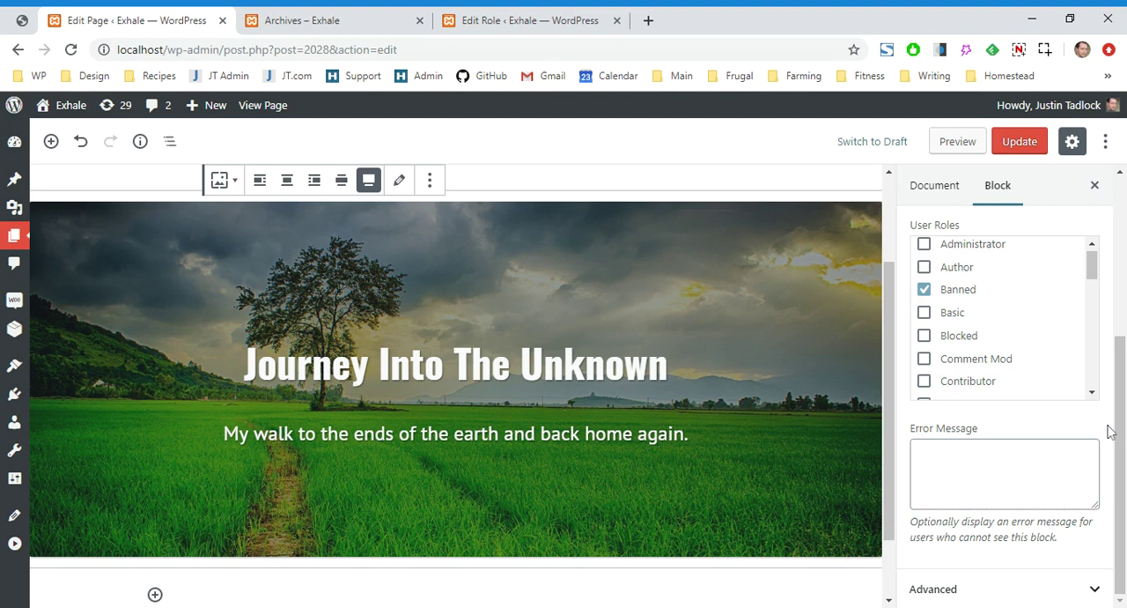
scroll(1110, 431, up, 4)
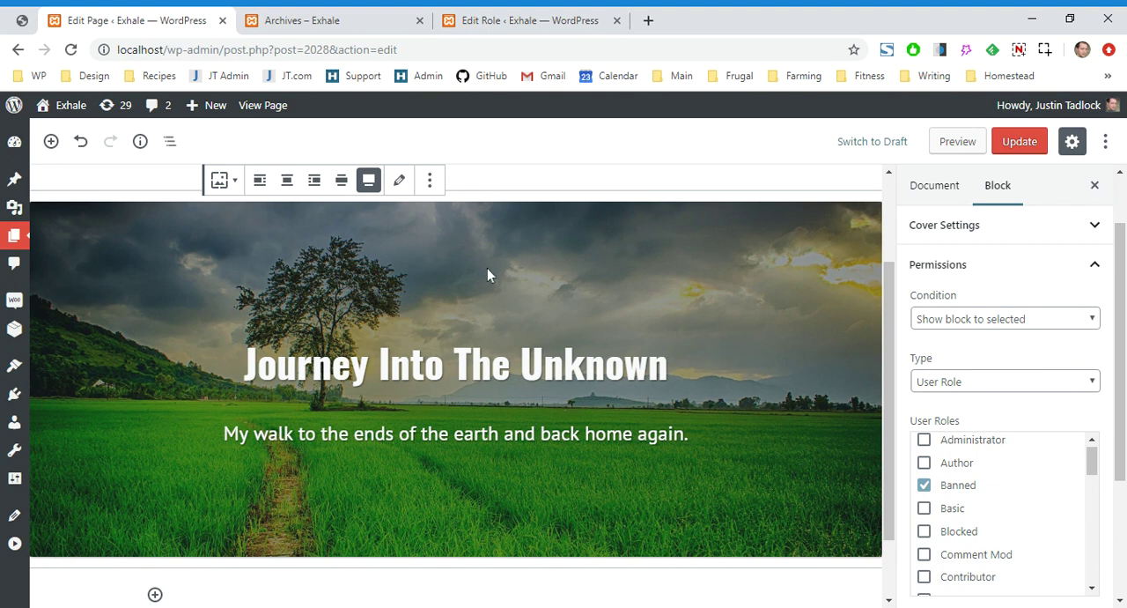
click(1023, 140)
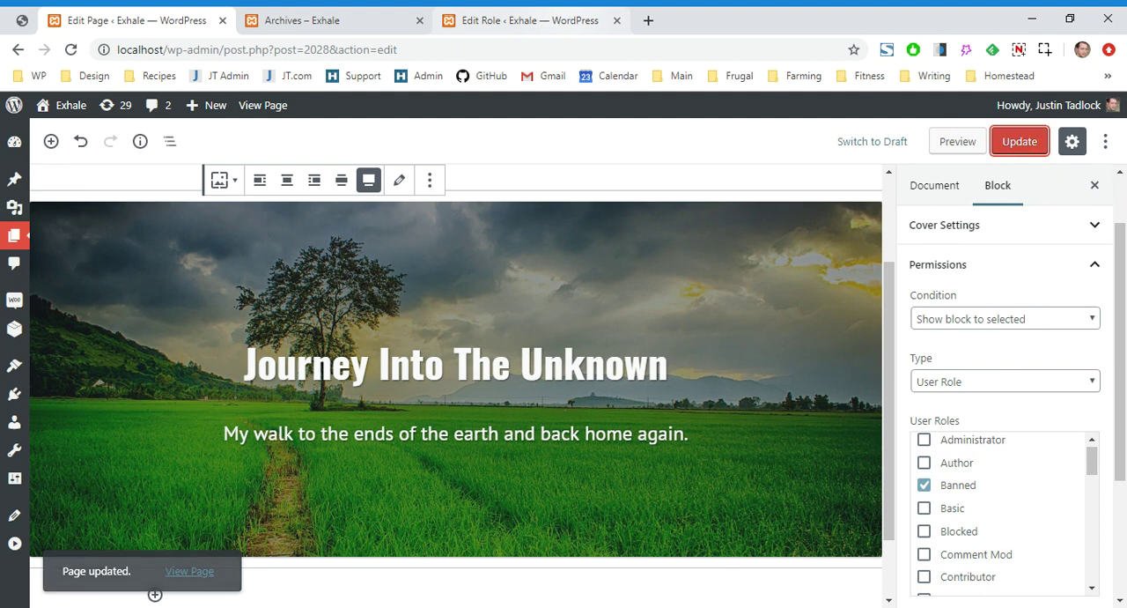
Remove the Administrator role's grant of the Assign Block Permissions capability under Blocks and update the role
click(564, 13)
scroll(420, 291, down, 1)
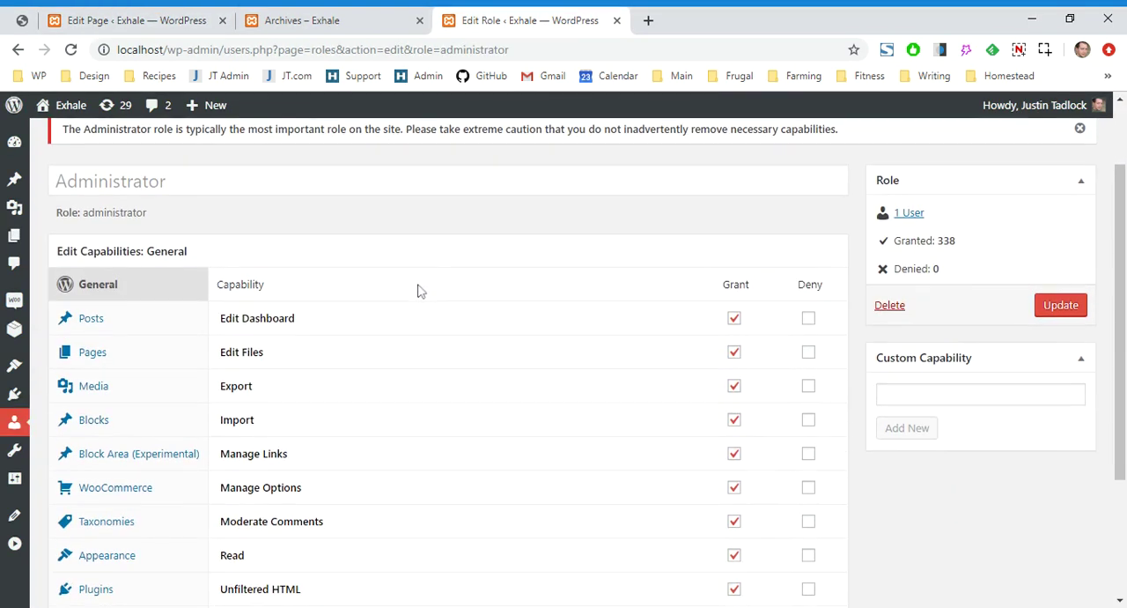
click(165, 417)
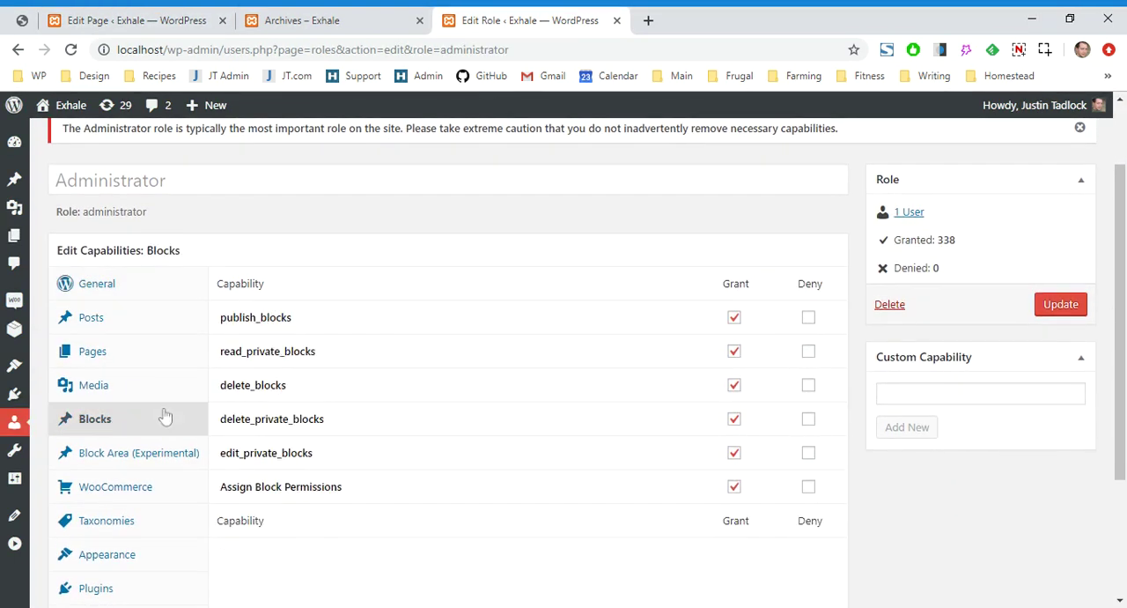
scroll(528, 282, down, 2)
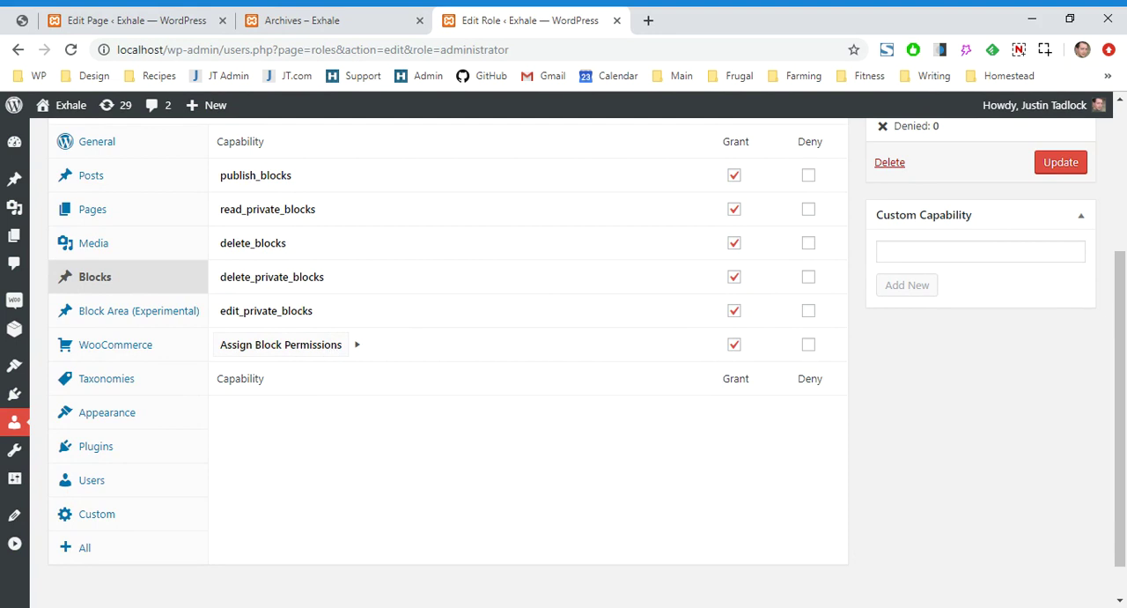
click(327, 350)
click(327, 350)
click(1061, 166)
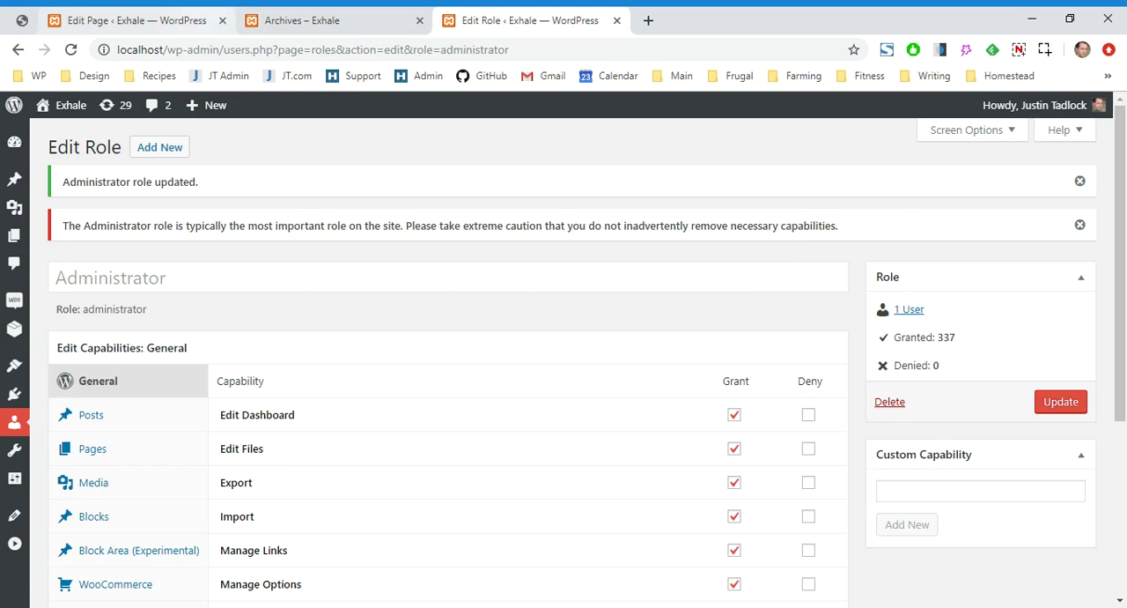
Reload the Archives page editor and open the cover block's permissions settings
click(200, 9)
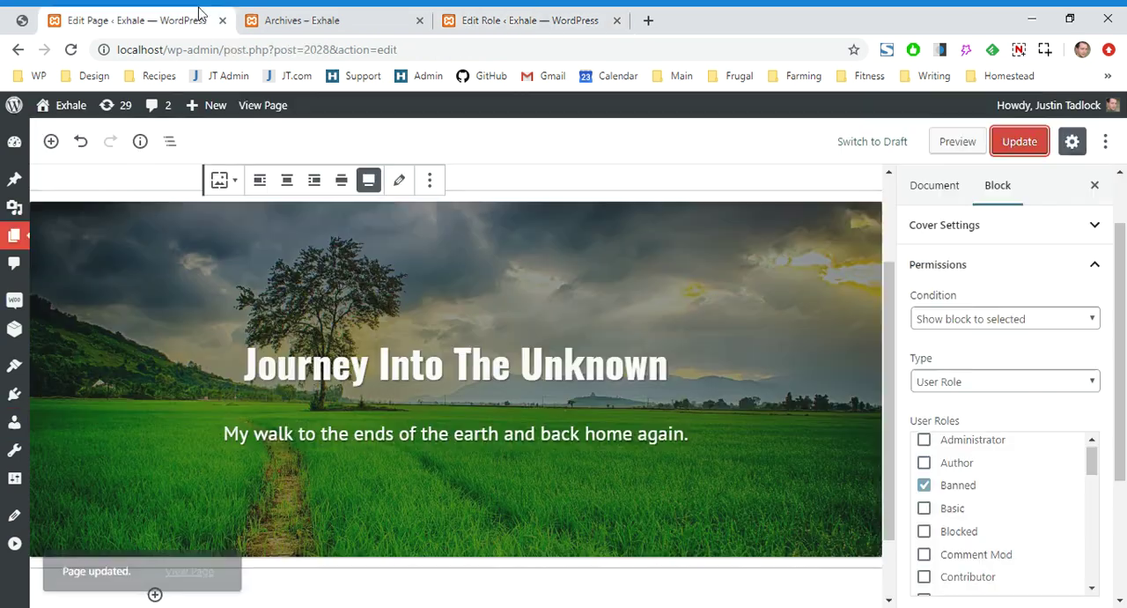
click(70, 49)
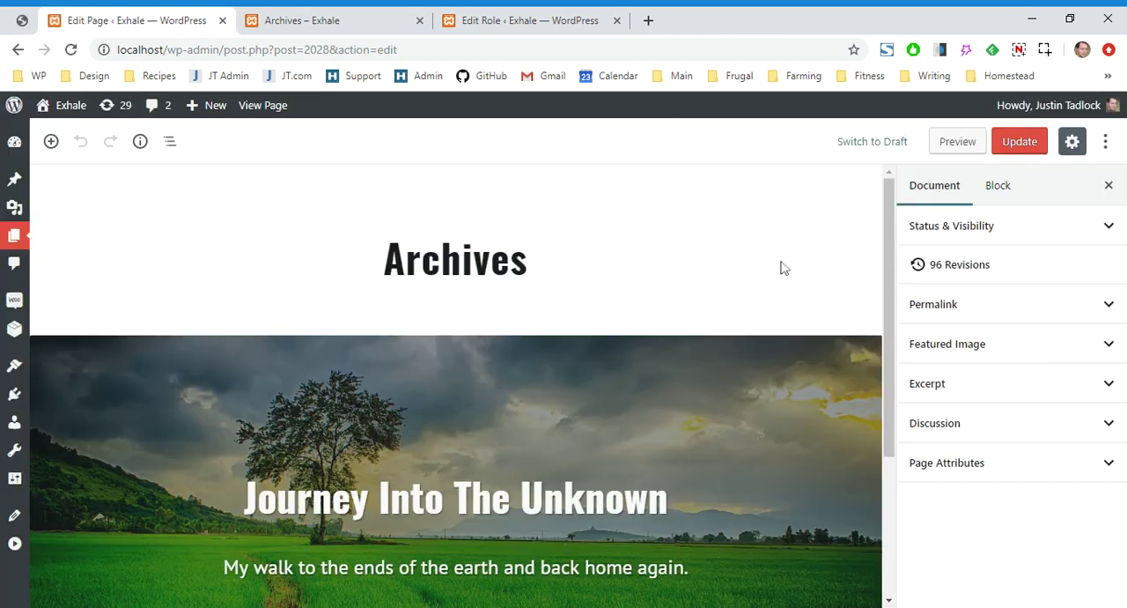
scroll(848, 264, down, 1)
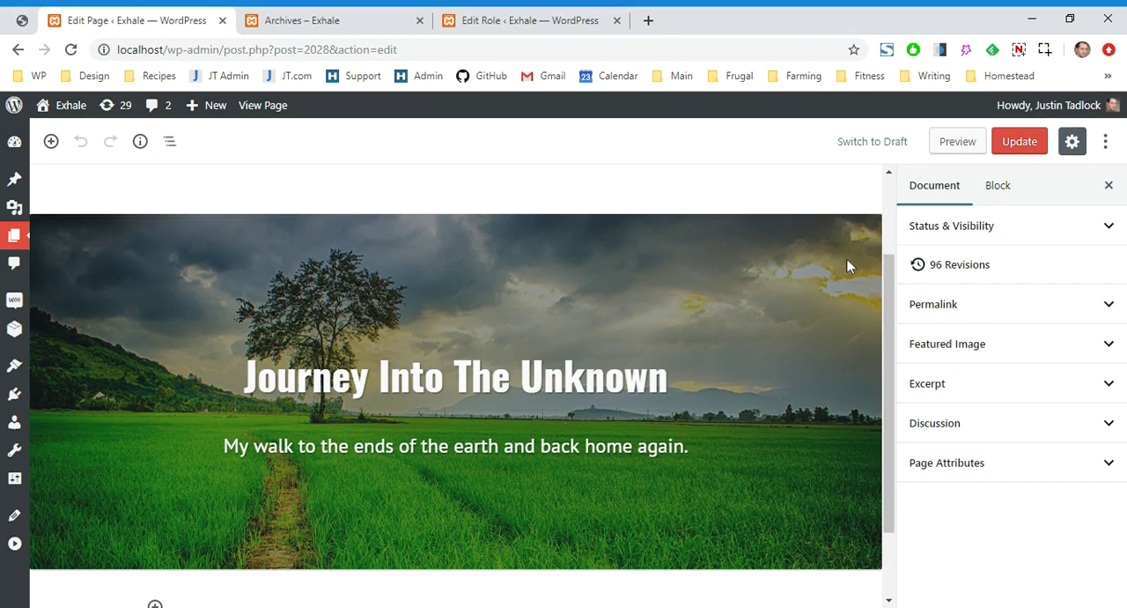
click(841, 308)
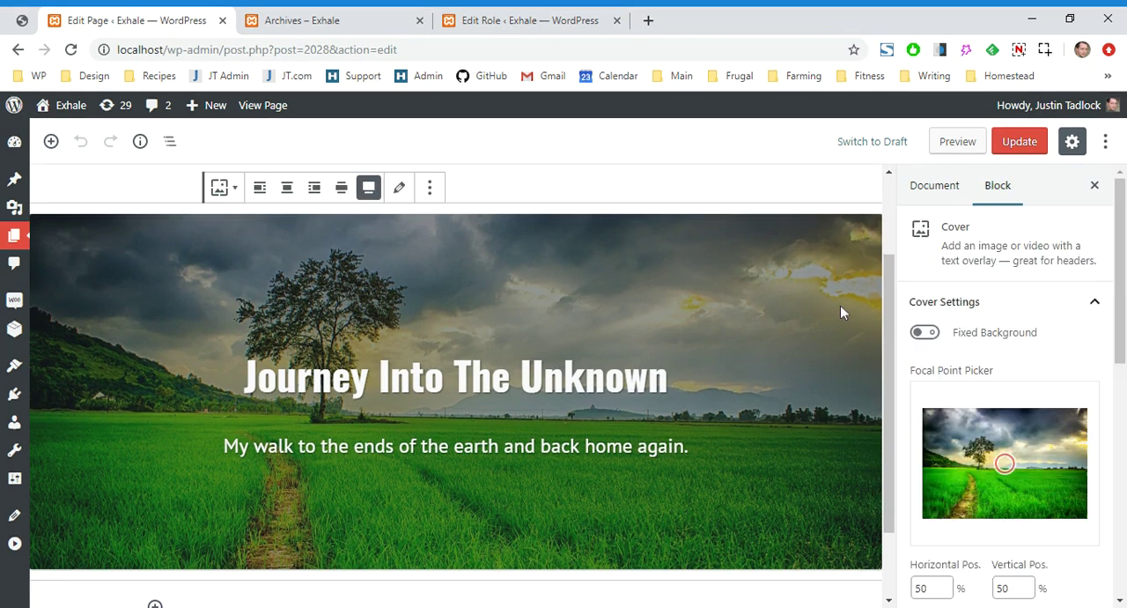
click(1067, 306)
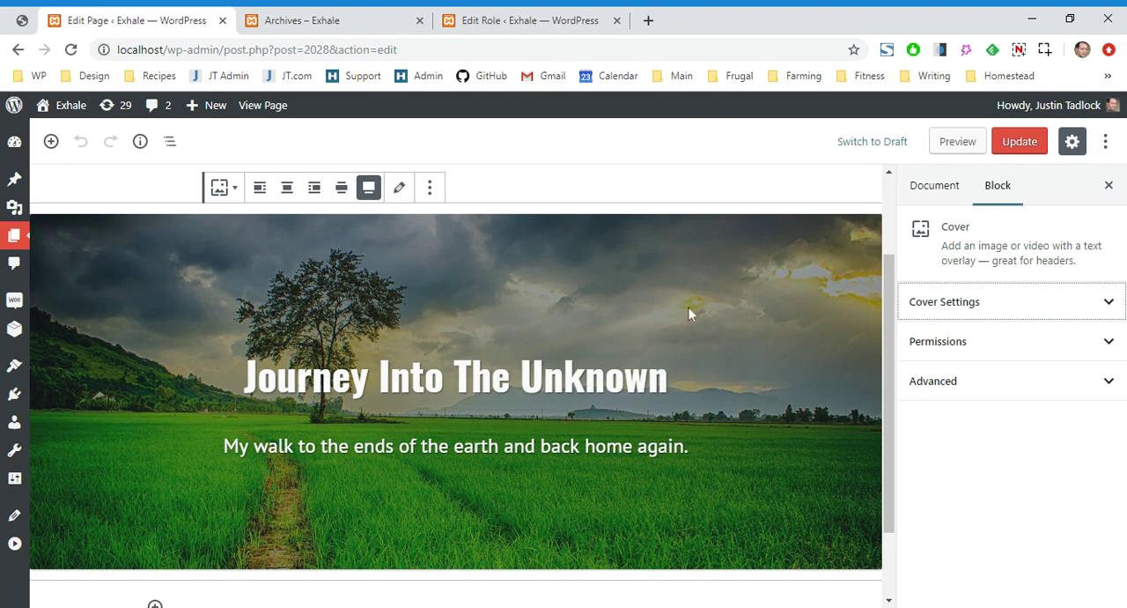
click(1039, 338)
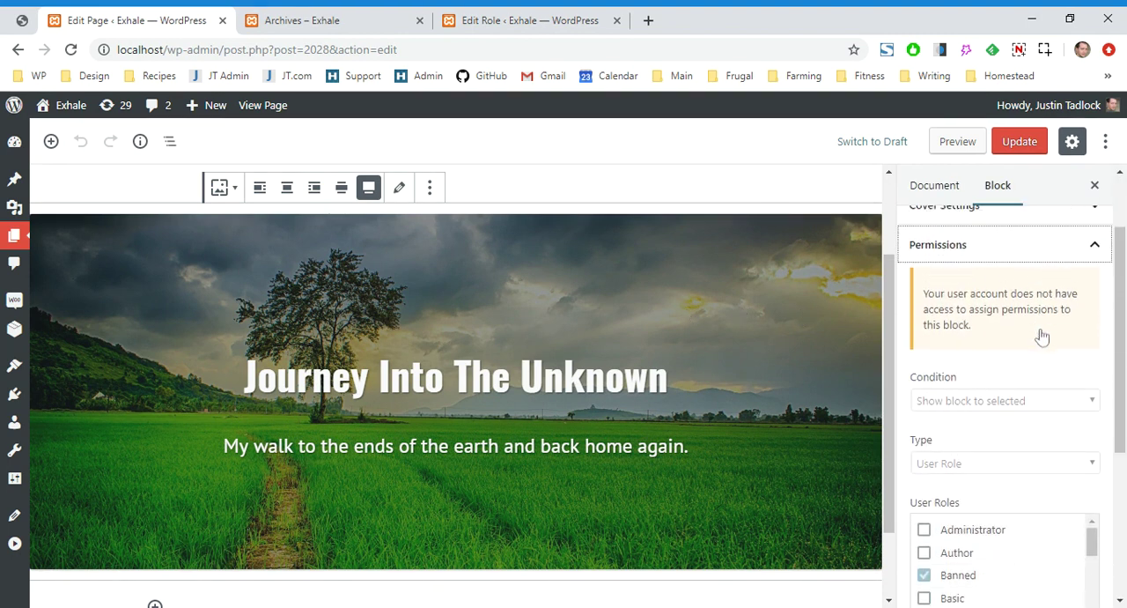
Examine the cover block's permission notice, condition, type, user roles and error message fields, and collapse the permissions settings
drag(982, 306, 921, 270)
click(1079, 324)
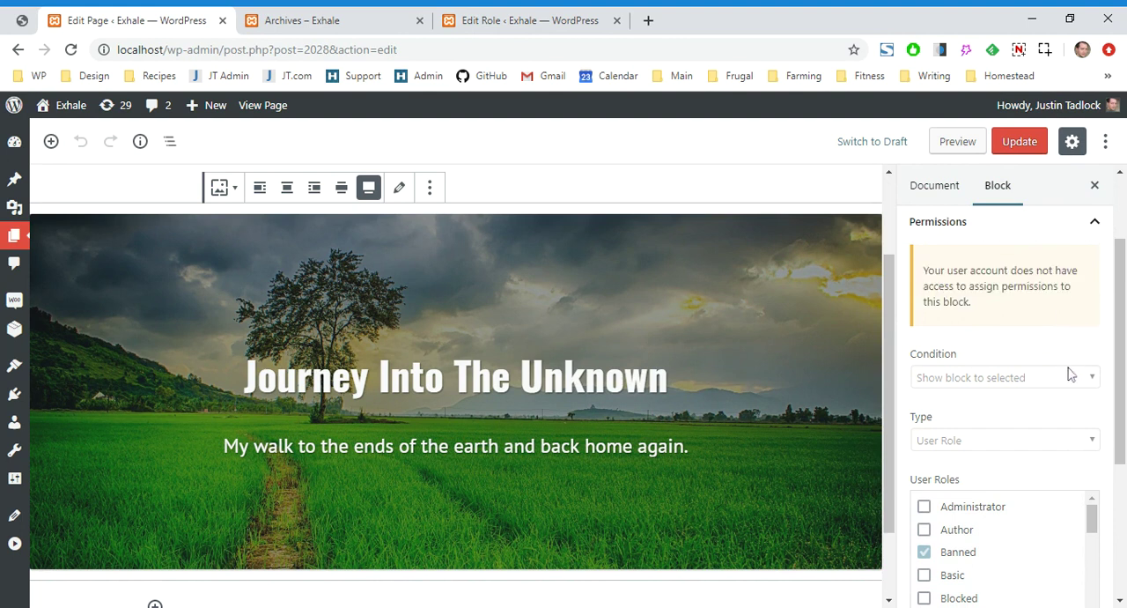
scroll(1108, 385, down, 1)
scroll(1107, 386, down, 1)
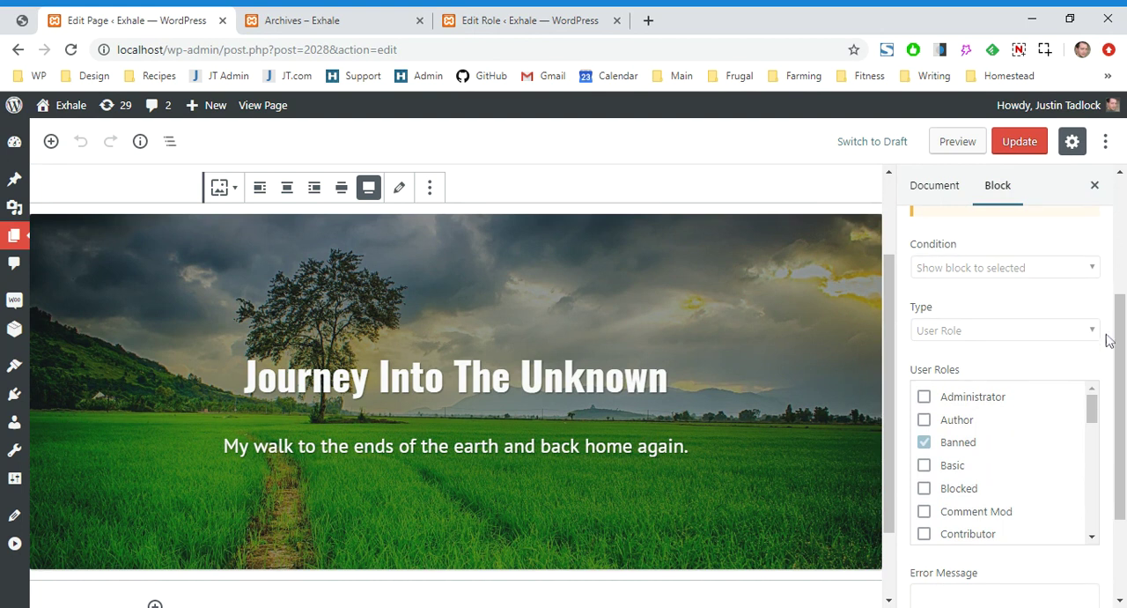
scroll(1109, 340, down, 3)
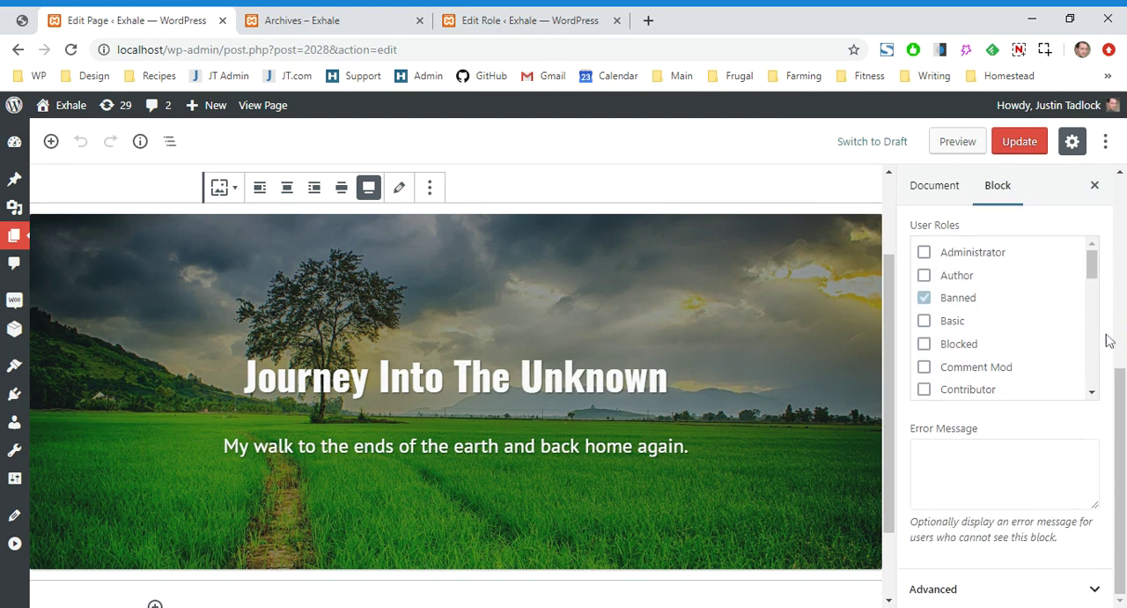
scroll(1110, 340, up, 6)
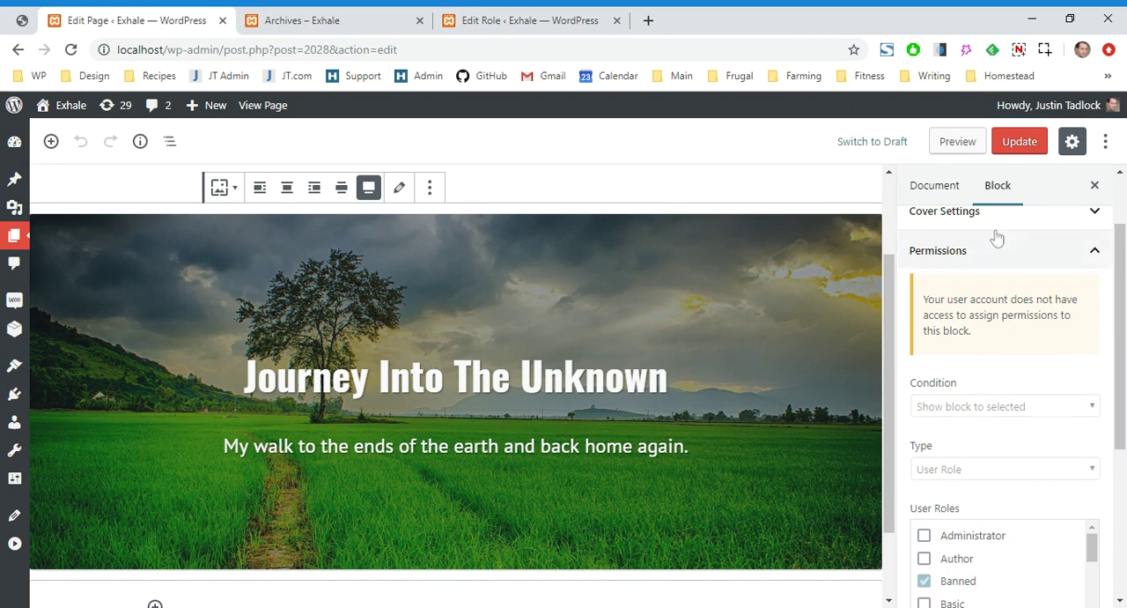
click(995, 255)
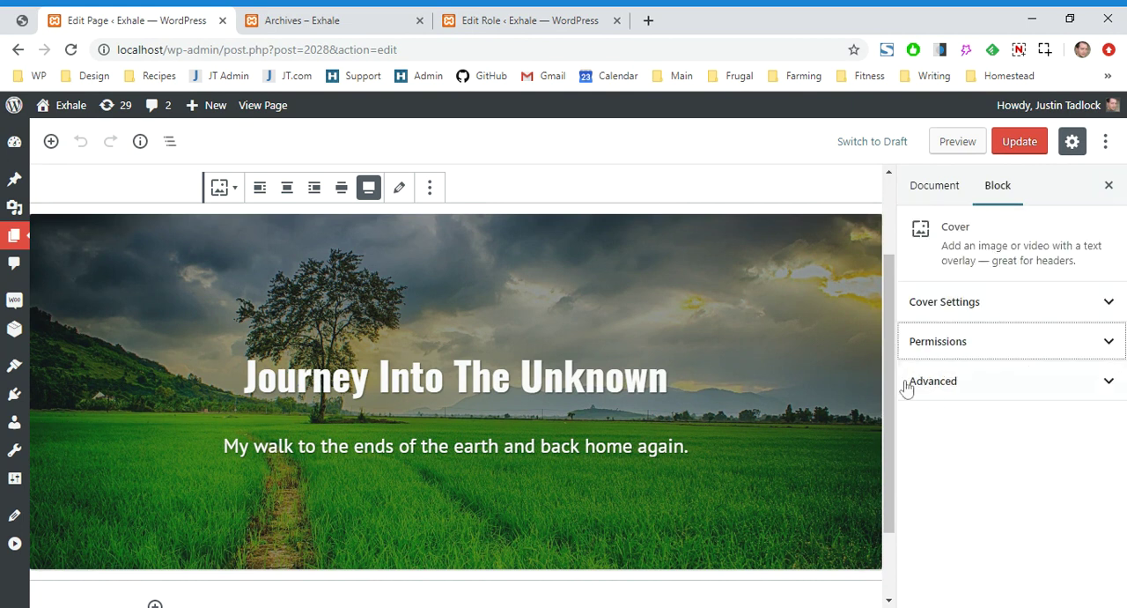
Add a paragraph below the cover block reading "This is paragraph block." and collapse its text settings
scroll(753, 333, down, 1)
click(546, 509)
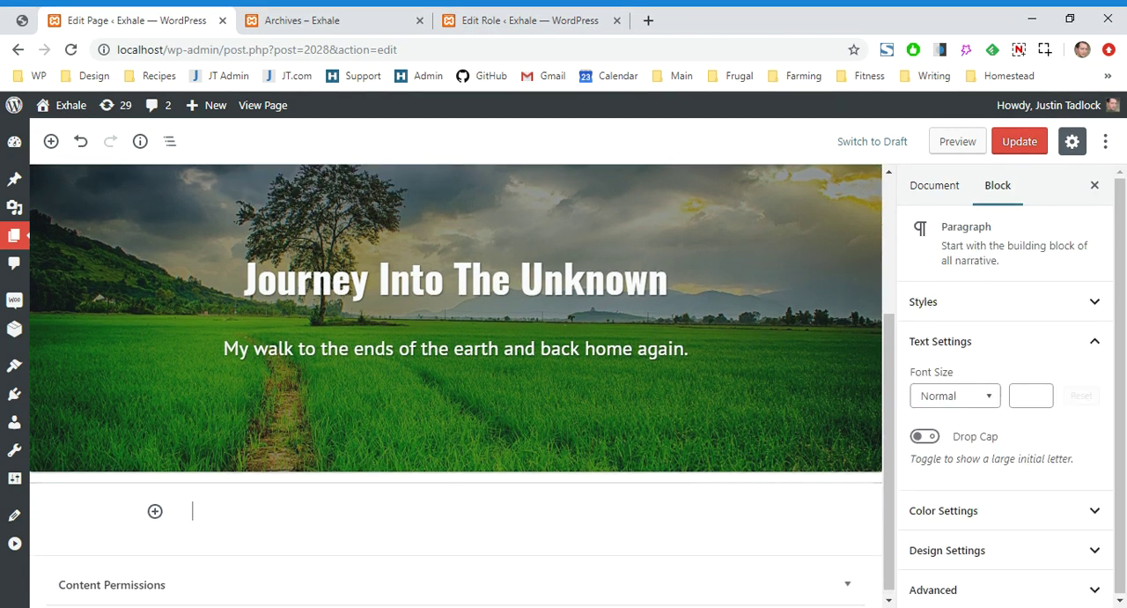
text(This a)
key(BackSpace)
key(BackSpace)
text(is paragaph)
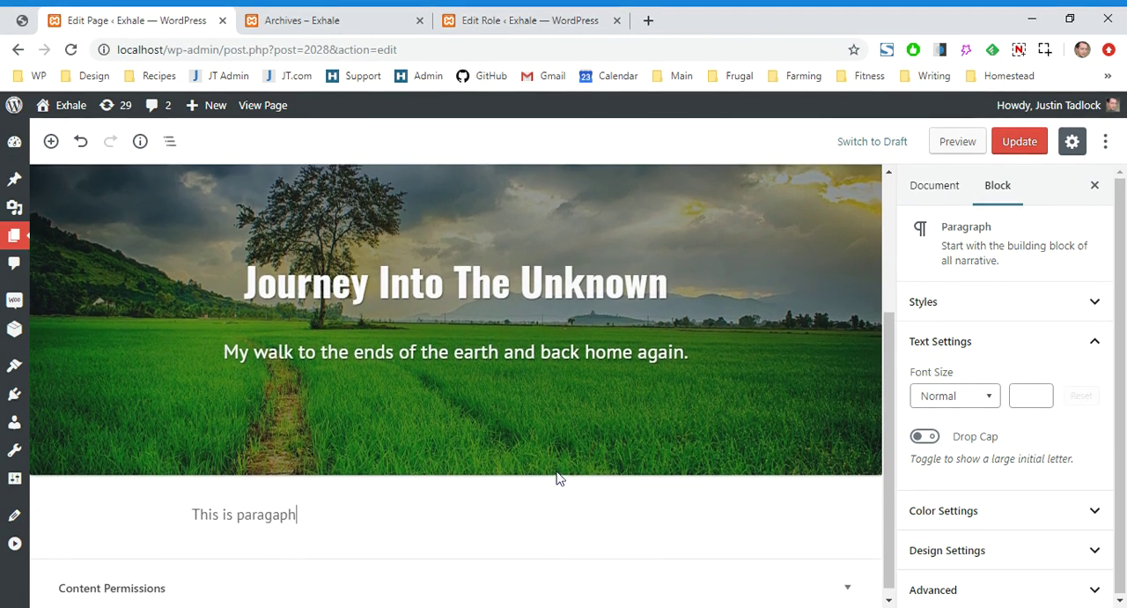
key(BackSpace)
key(BackSpace)
key(BackSpace)
key(BackSpace)
text(graph block.)
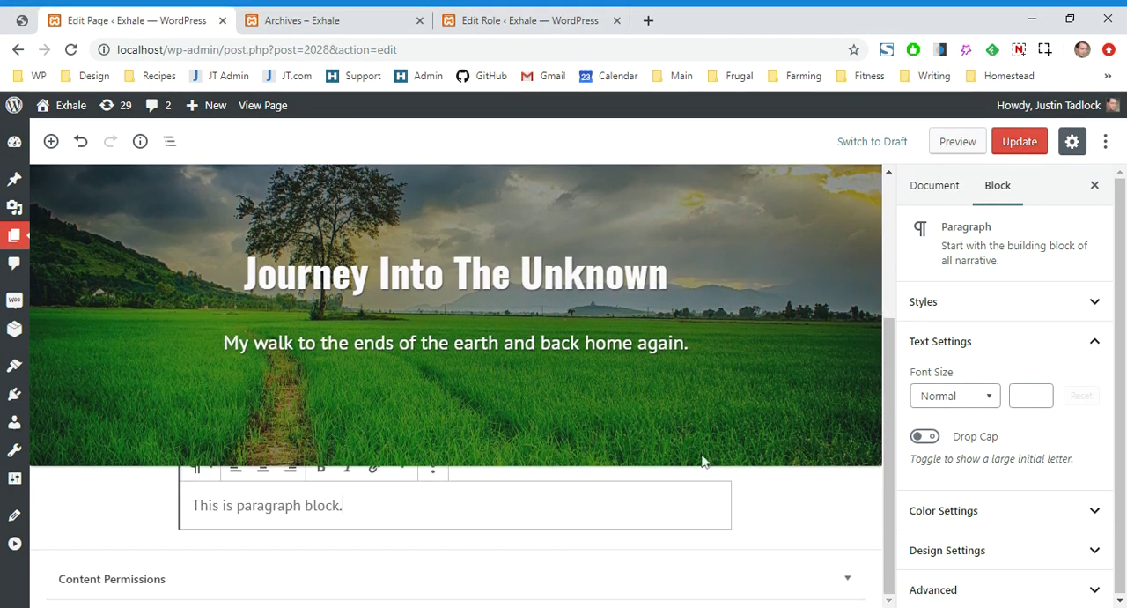
click(1026, 352)
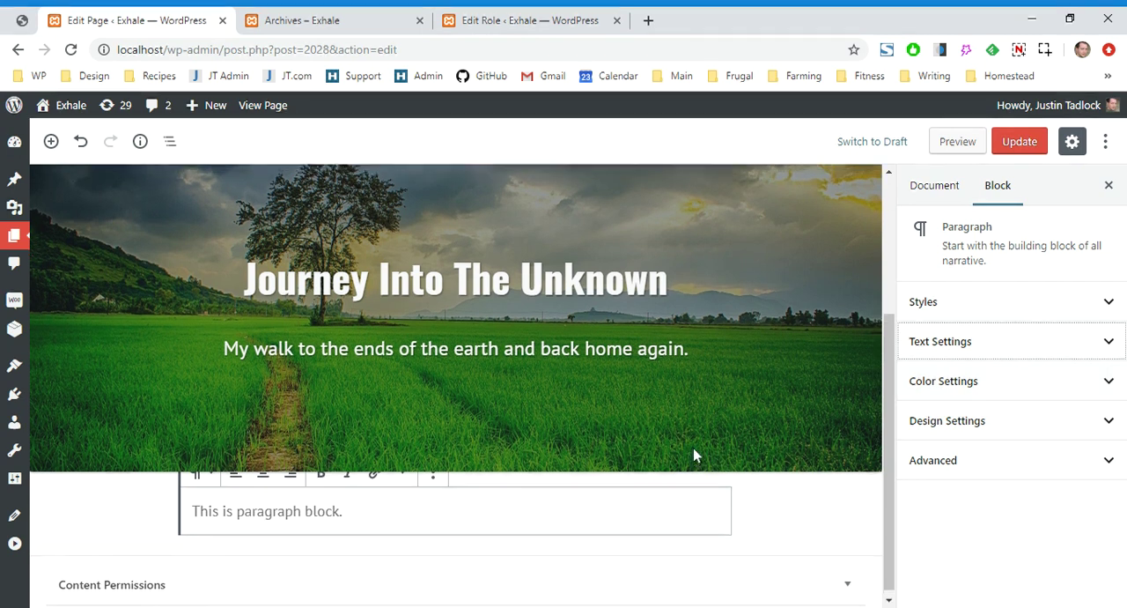
View the page's code and highlight the cover block's block permission attributes, from blockPermissionsCondition through blockPermissionsMessage
scroll(693, 453, up, 3)
click(683, 397)
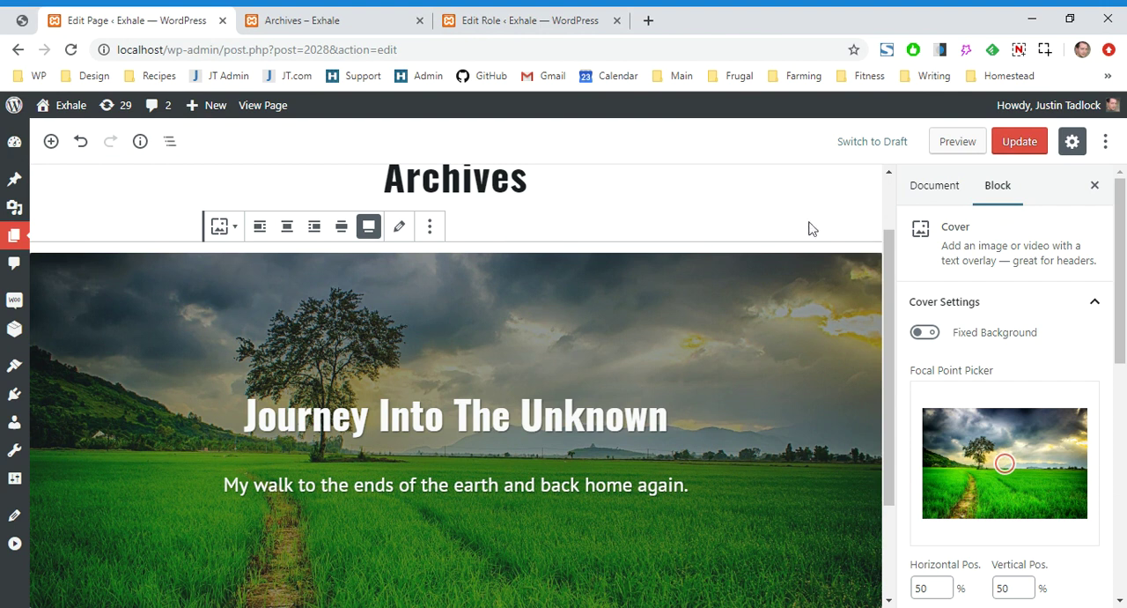
click(1105, 141)
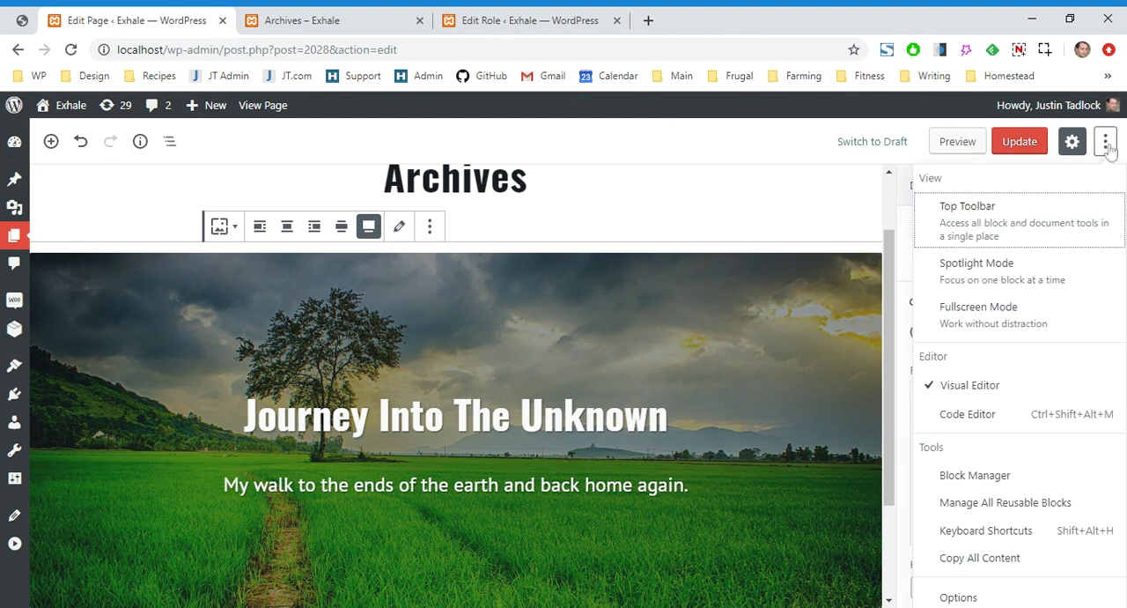
click(986, 426)
click(777, 343)
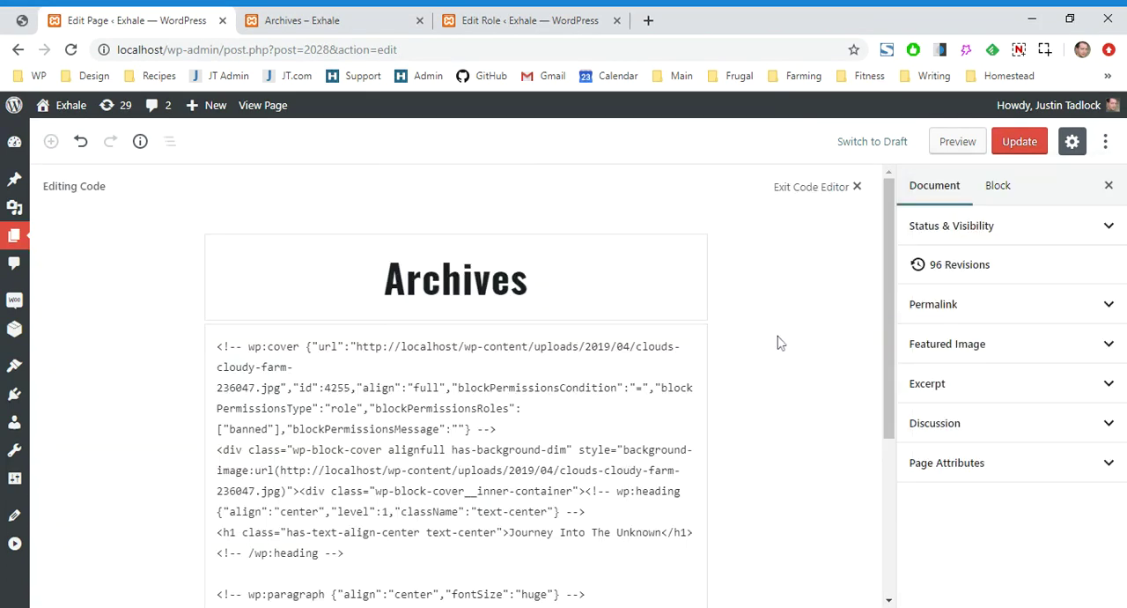
scroll(660, 365, down, 1)
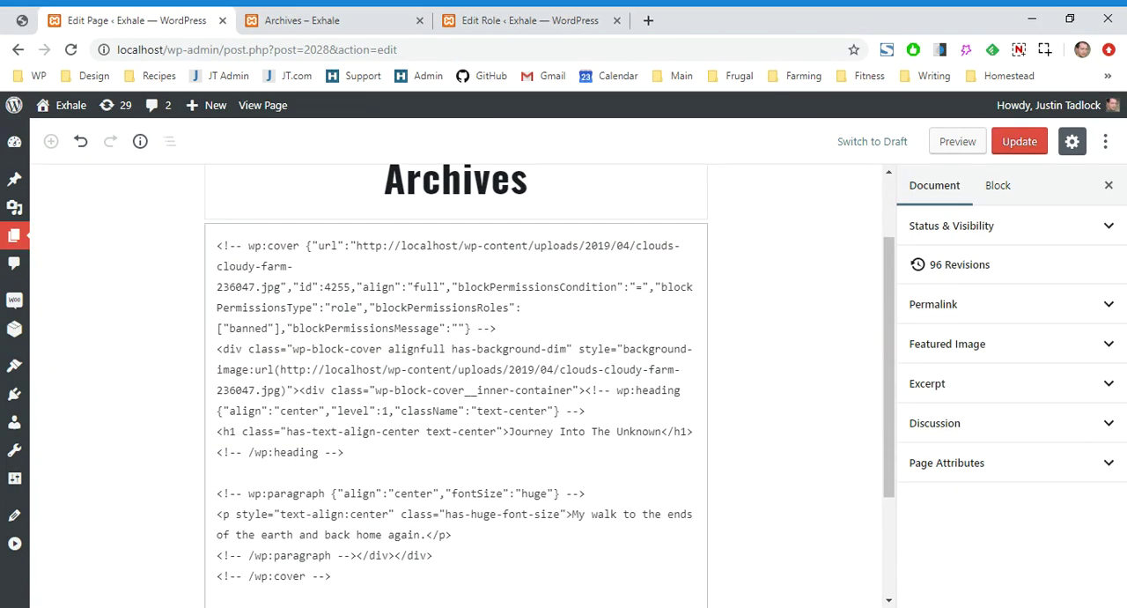
drag(468, 327, 451, 286)
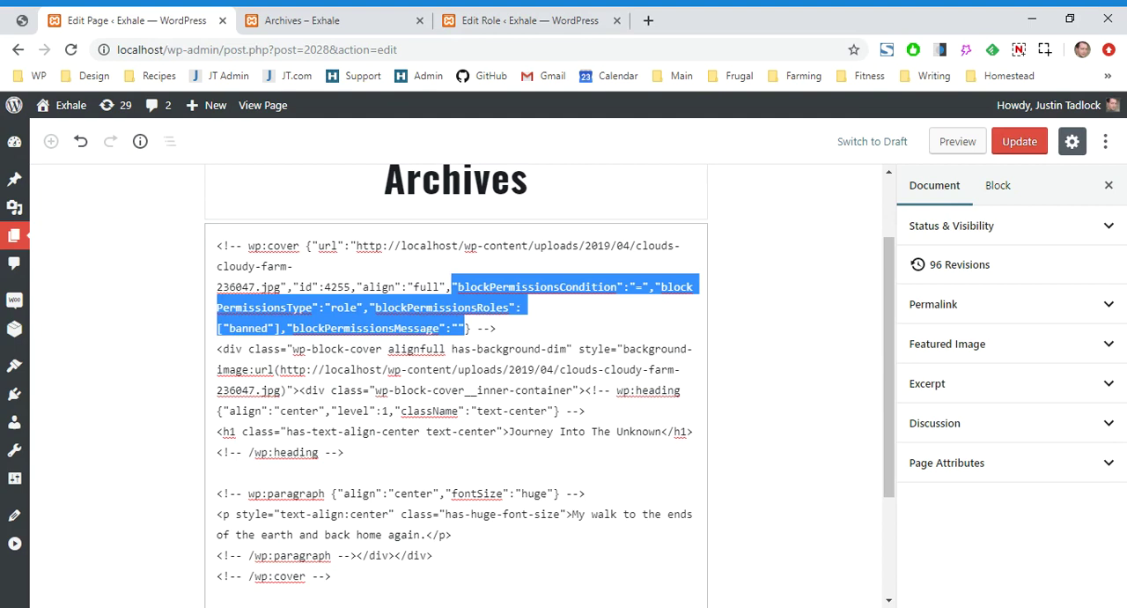
click(572, 286)
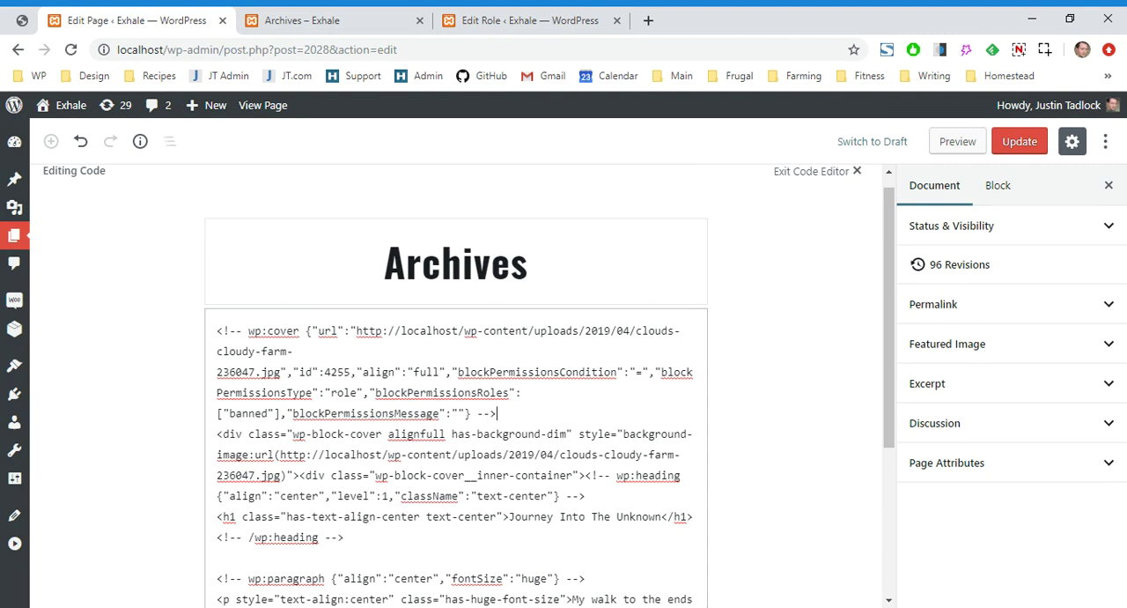
Return to the visual editor and select the cover block
click(816, 177)
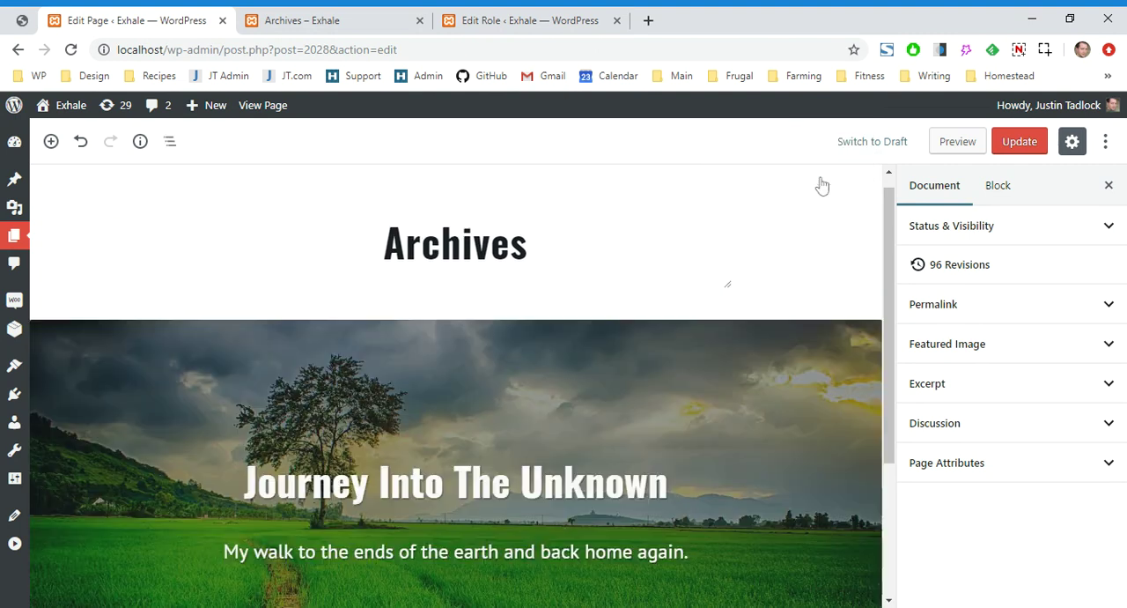
scroll(736, 433, down, 1)
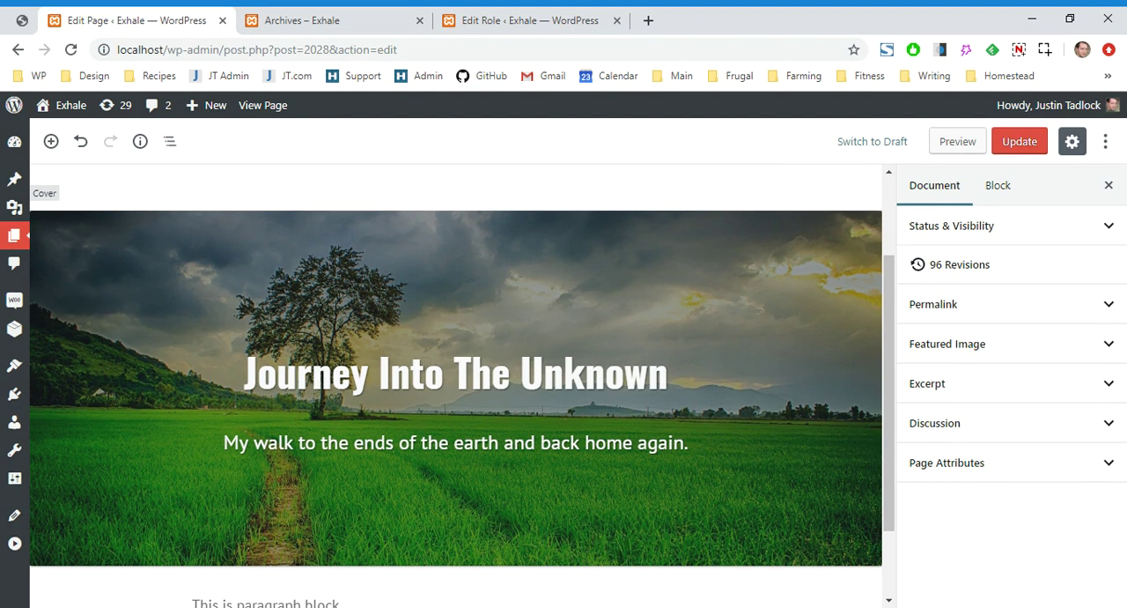
click(806, 310)
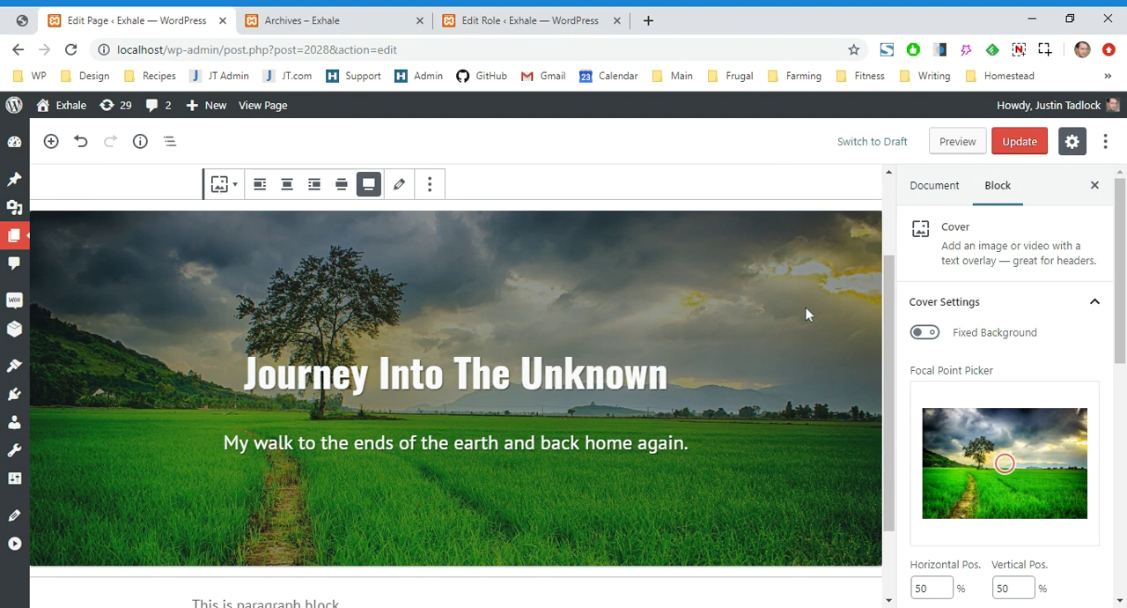